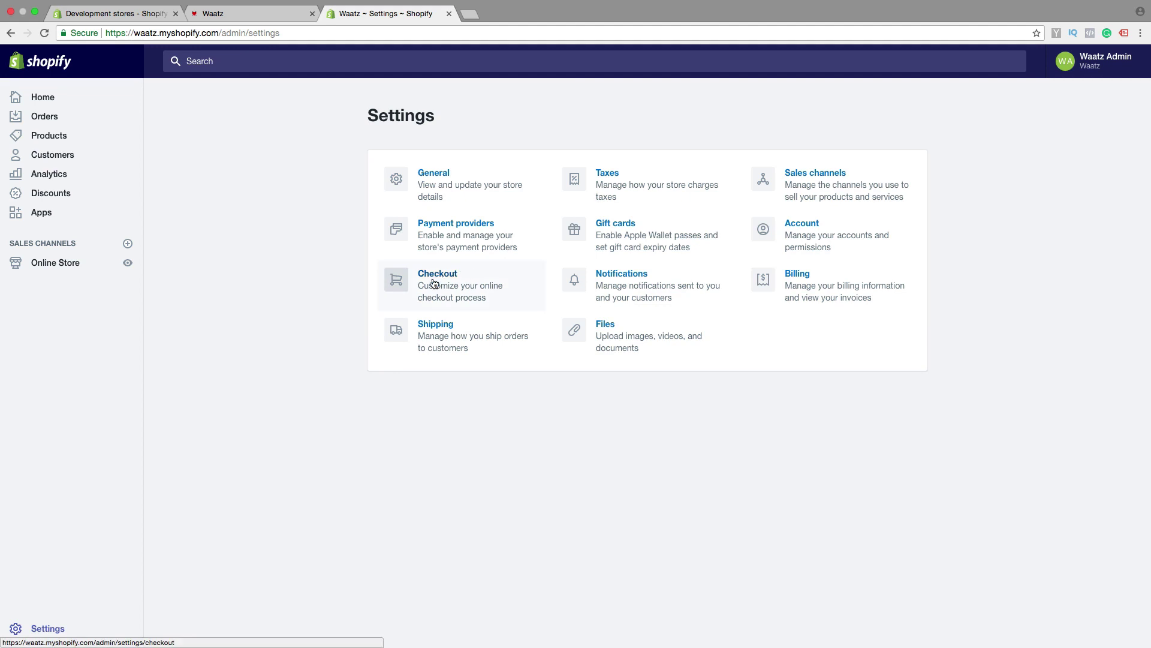
Step: Open Checkout settings, review the customer account and contact sections, and choose email-only checkout
click(437, 283)
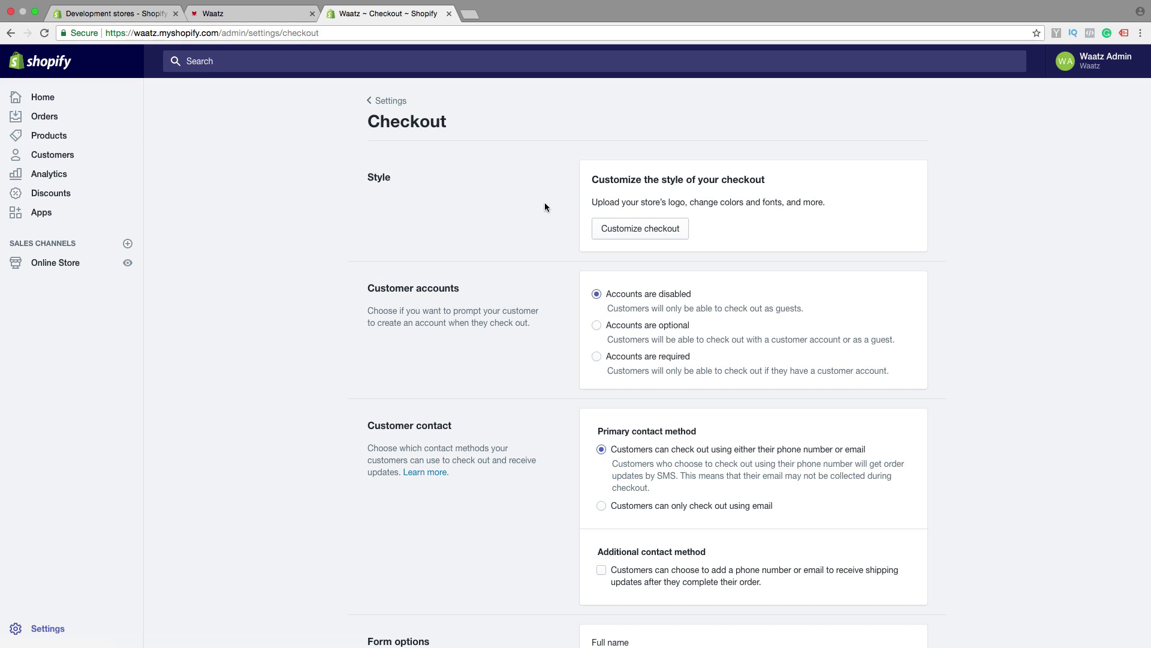
scroll(544, 204, down, 3)
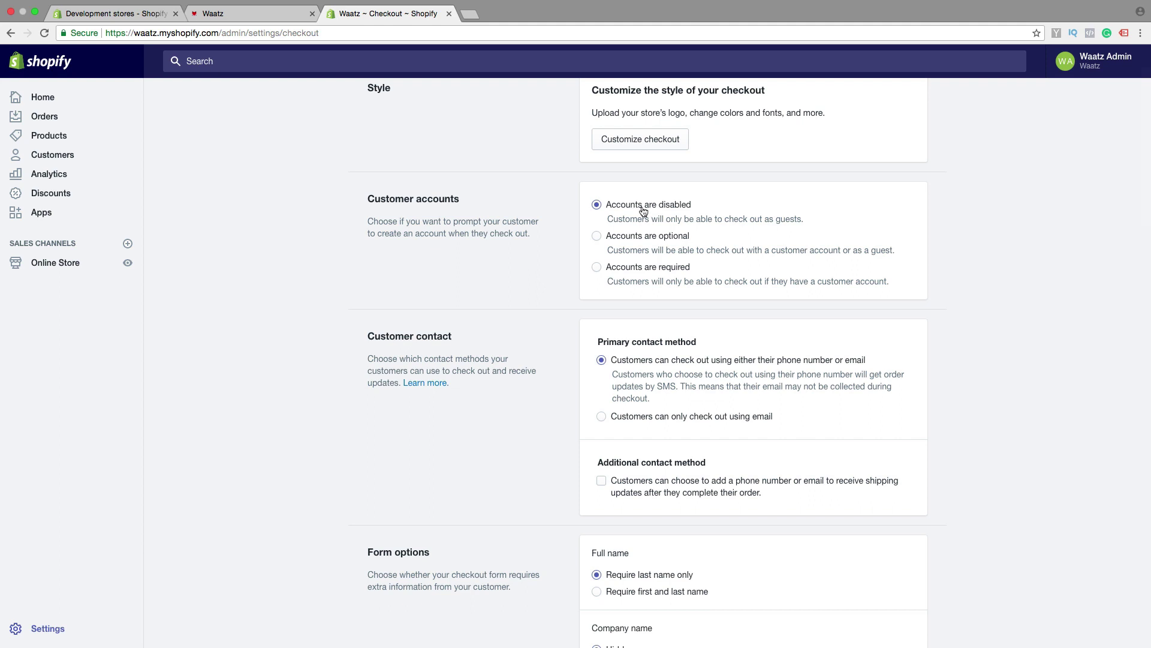
scroll(531, 257, down, 3)
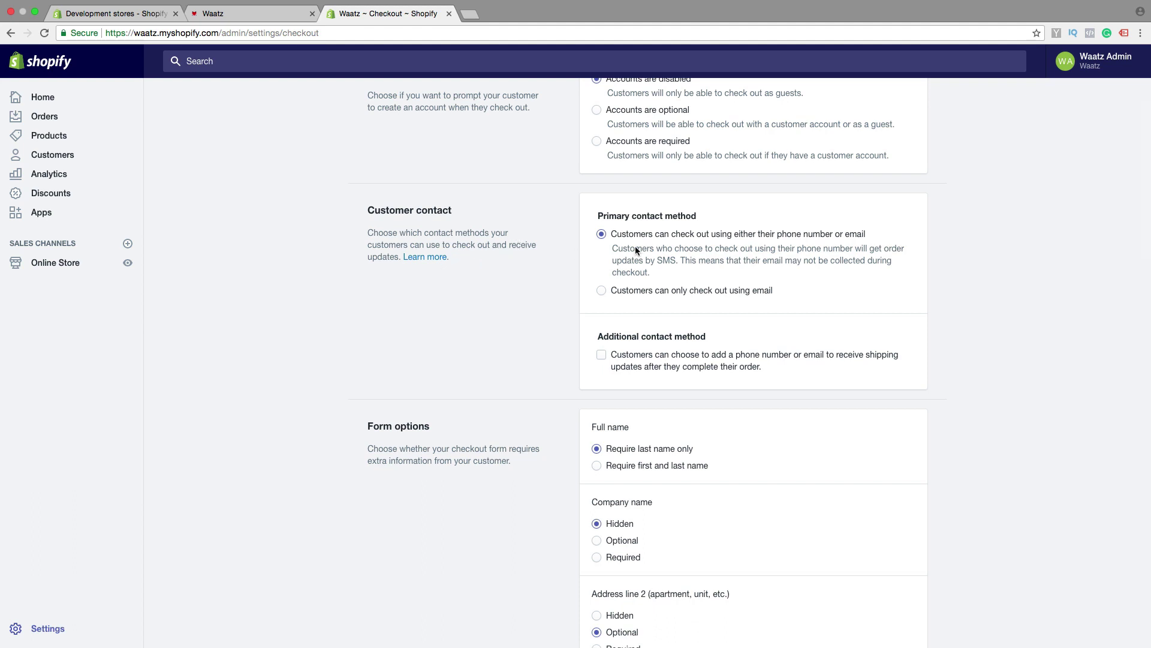
scroll(637, 248, up, 1)
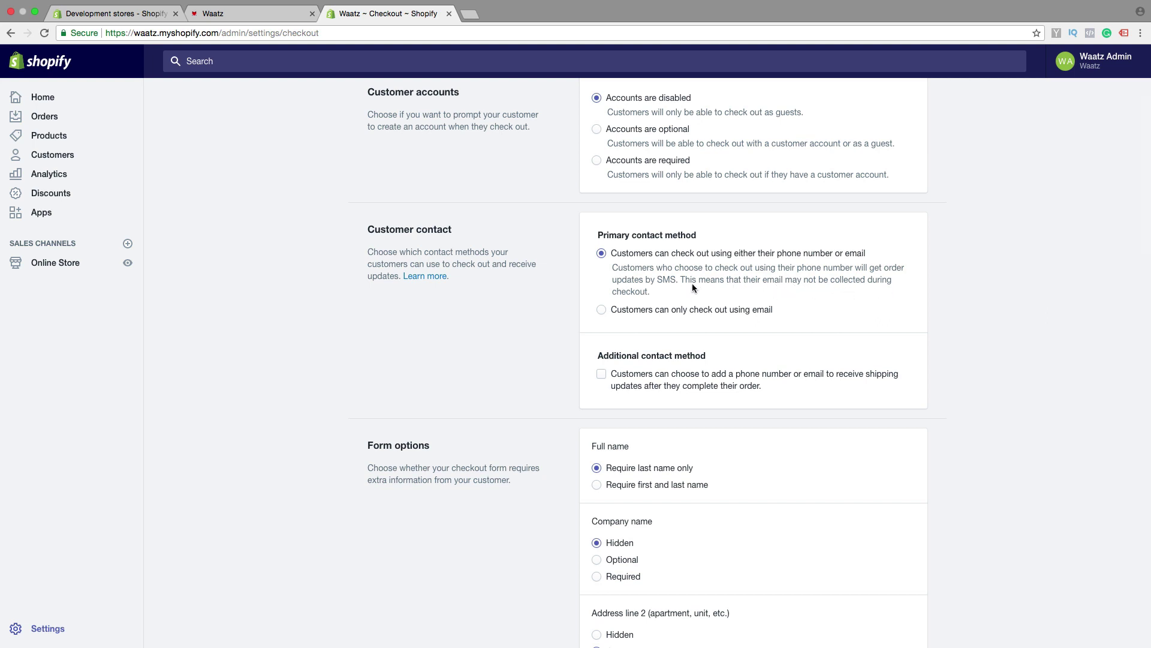
click(602, 310)
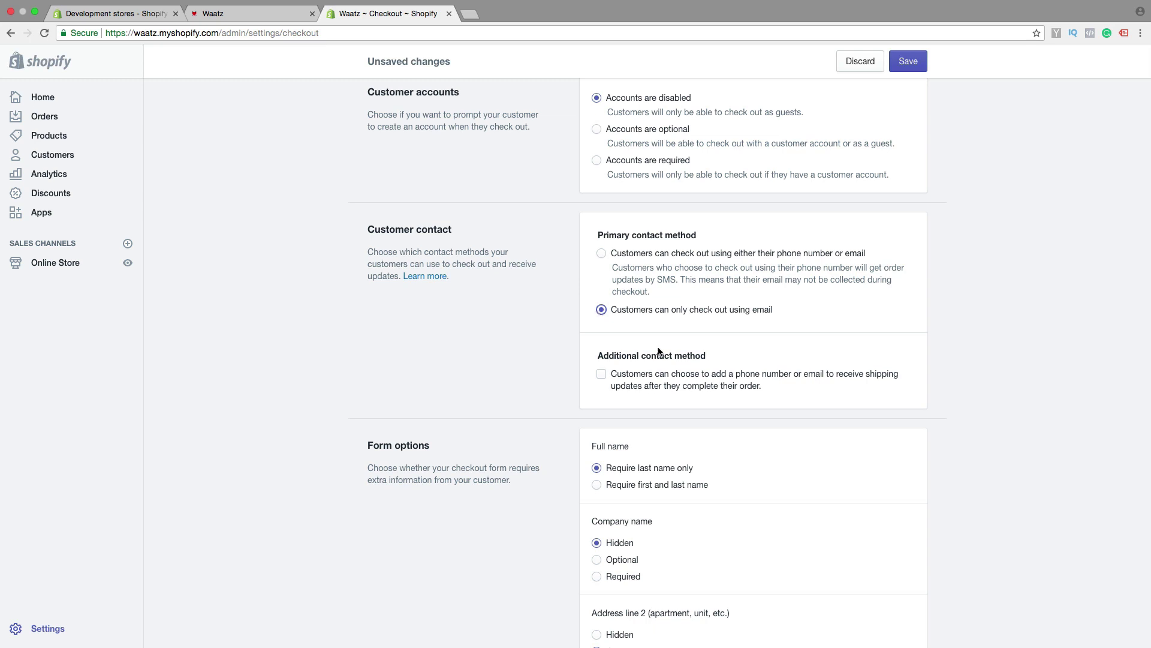
Step: Let customers add a phone number or email for shipping updates, then review the settings below
scroll(625, 297, down, 3)
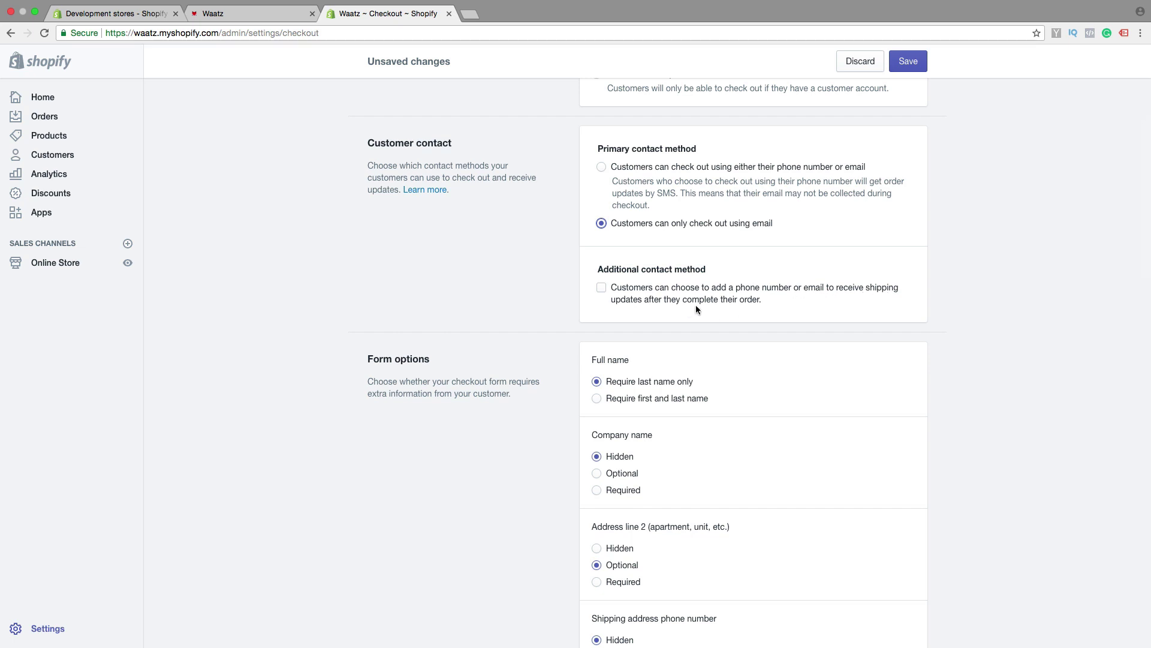
click(602, 288)
scroll(569, 292, down, 3)
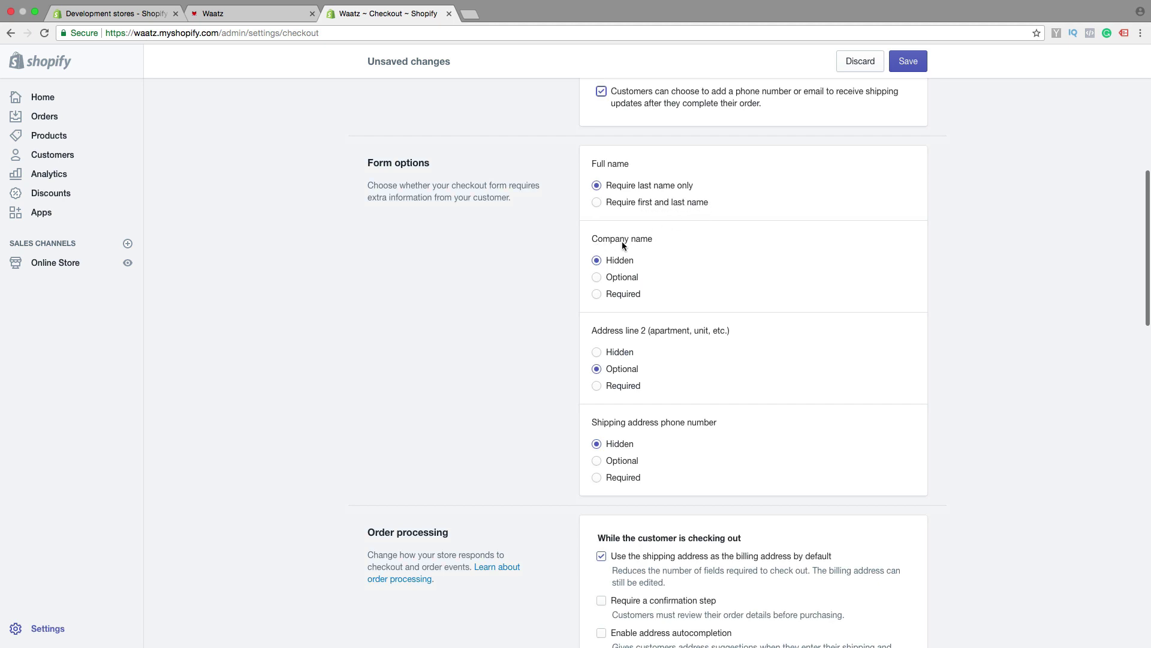
scroll(600, 303, down, 2)
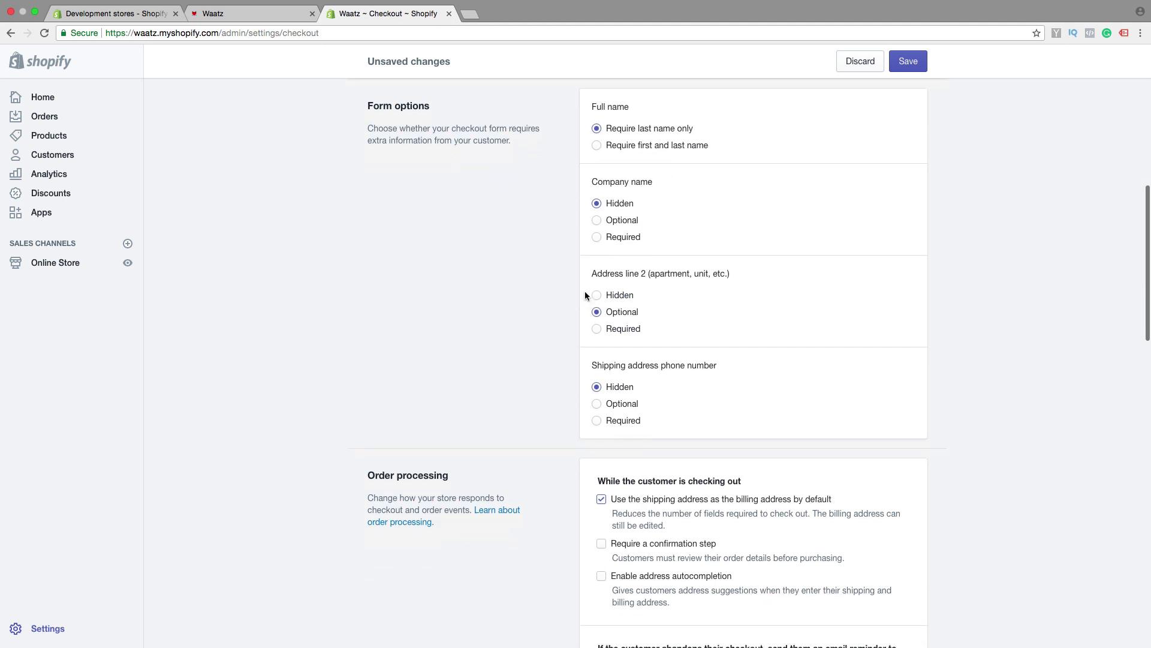
scroll(619, 312, down, 3)
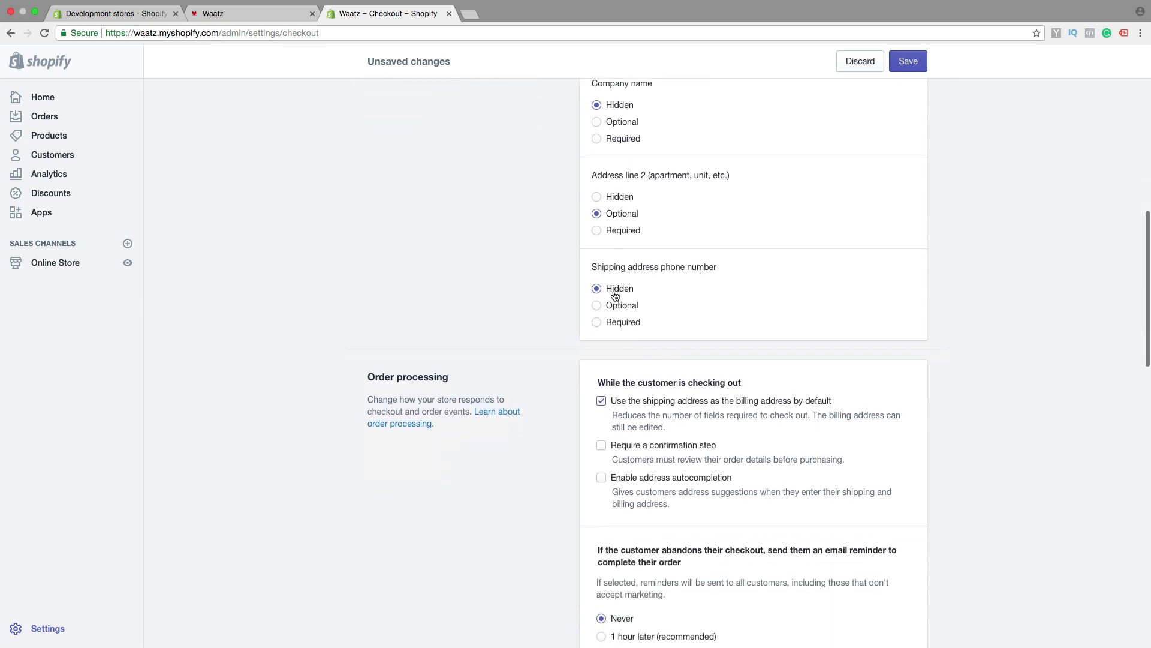
scroll(576, 321, down, 2)
scroll(578, 316, up, 10)
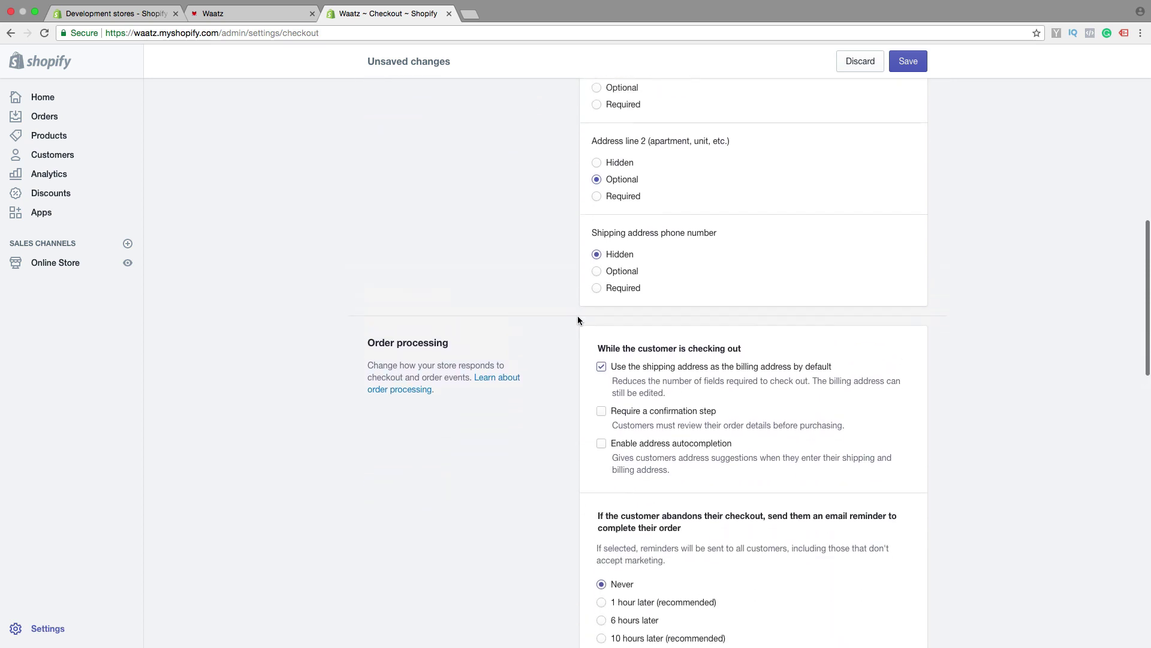
scroll(651, 252, down, 6)
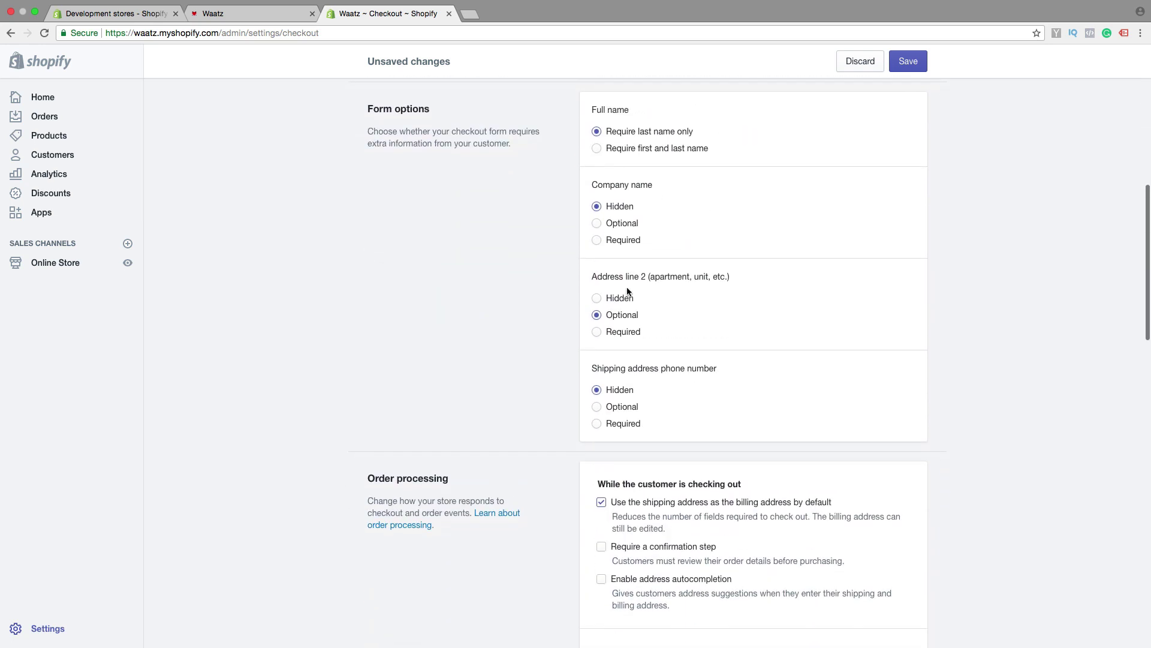
scroll(444, 269, down, 5)
scroll(444, 273, down, 2)
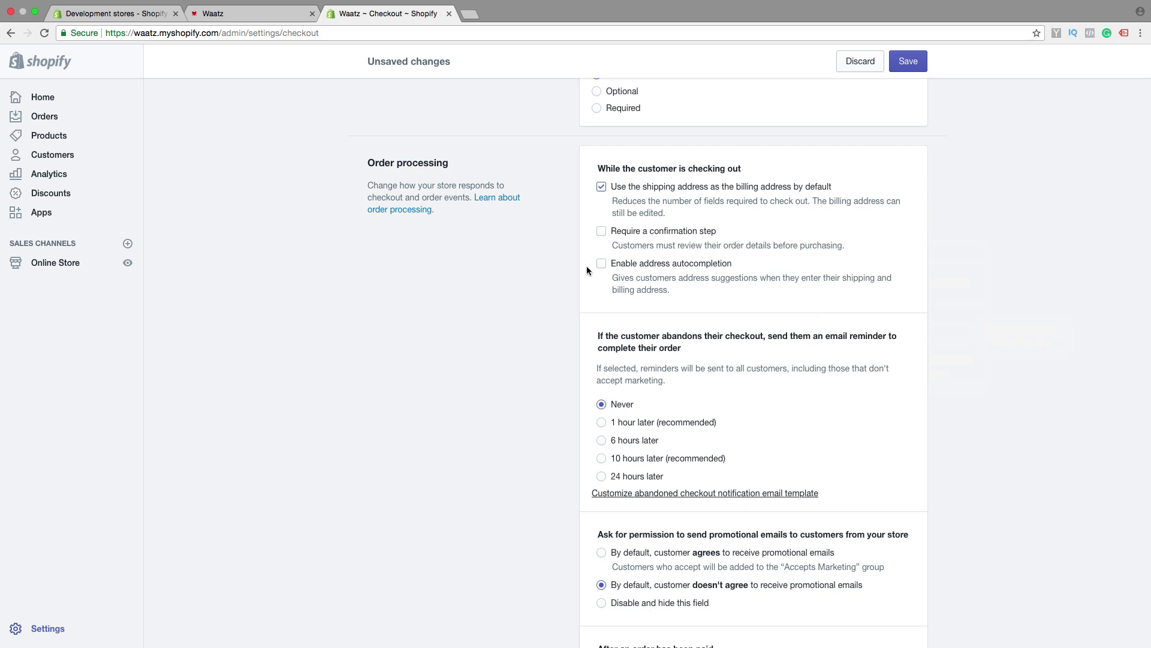
scroll(585, 270, down, 4)
scroll(623, 180, down, 3)
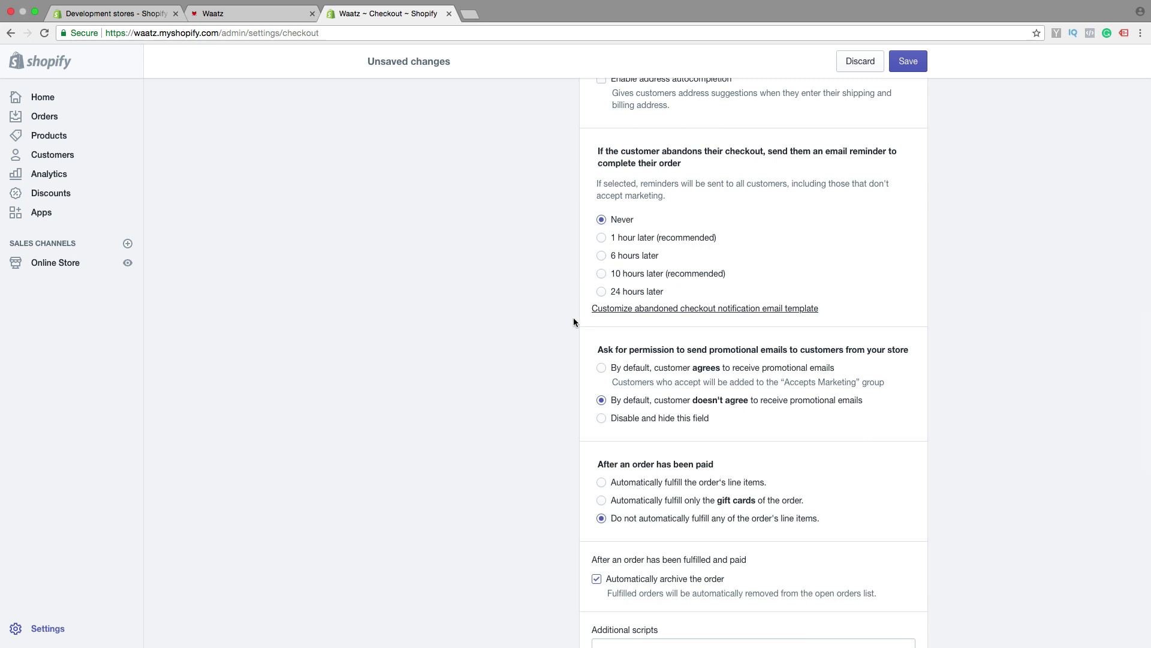
click(639, 310)
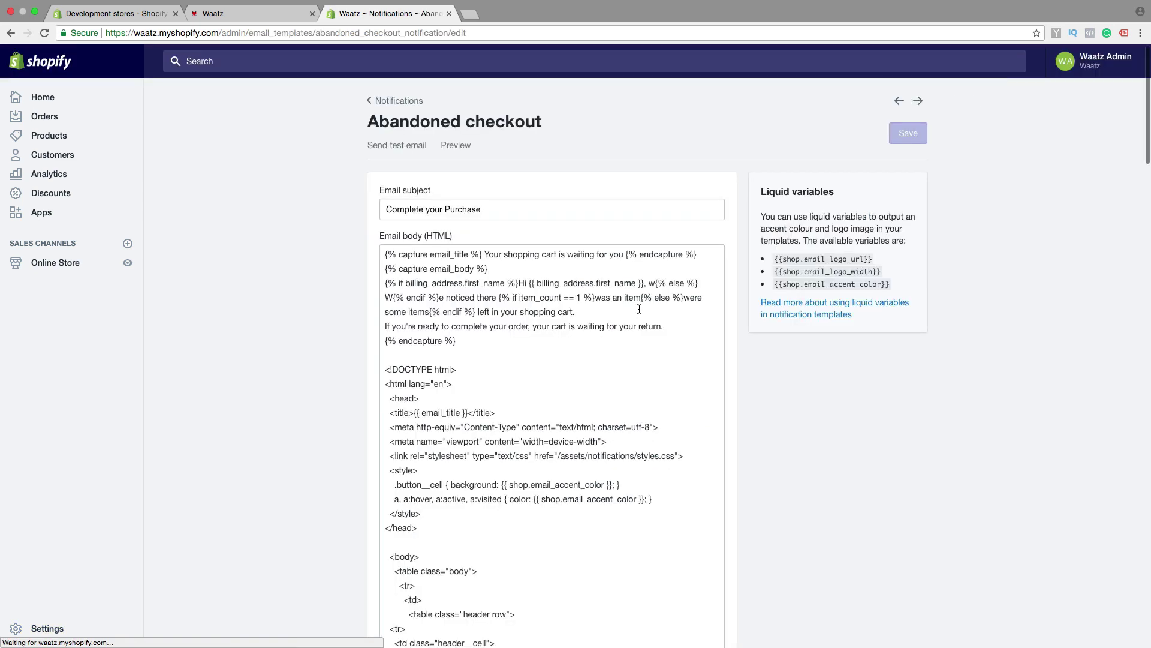
Step: Preview the abandoned checkout reminder email with sample cart items, then return to Checkout settings
scroll(585, 428, down, 10)
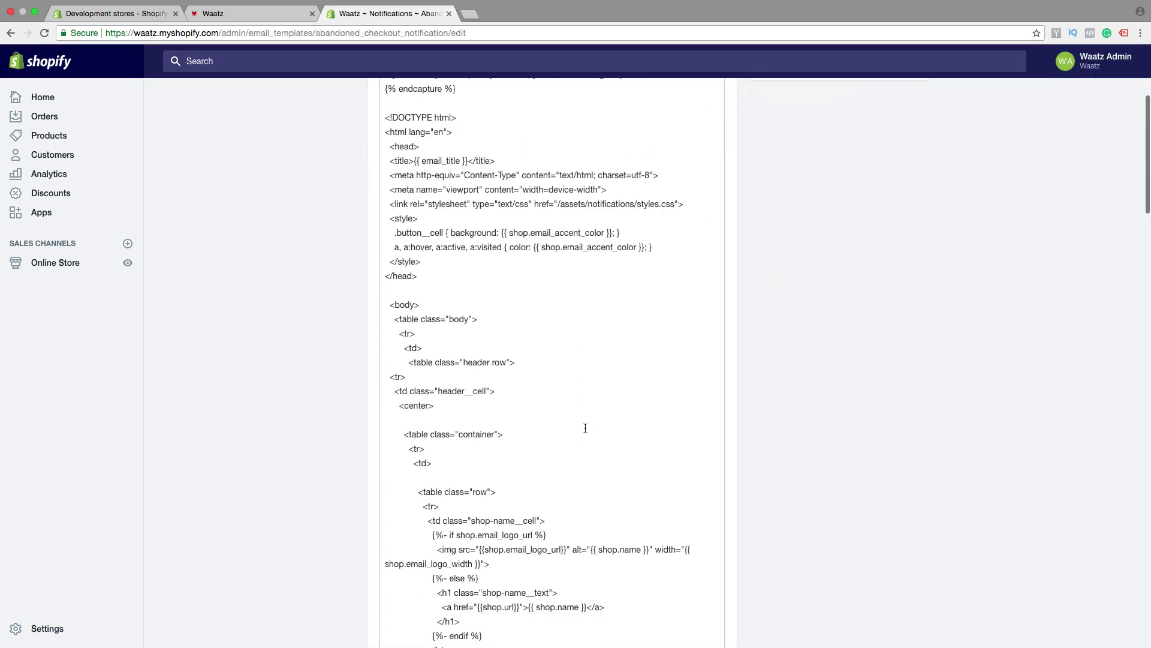
scroll(585, 428, up, 10)
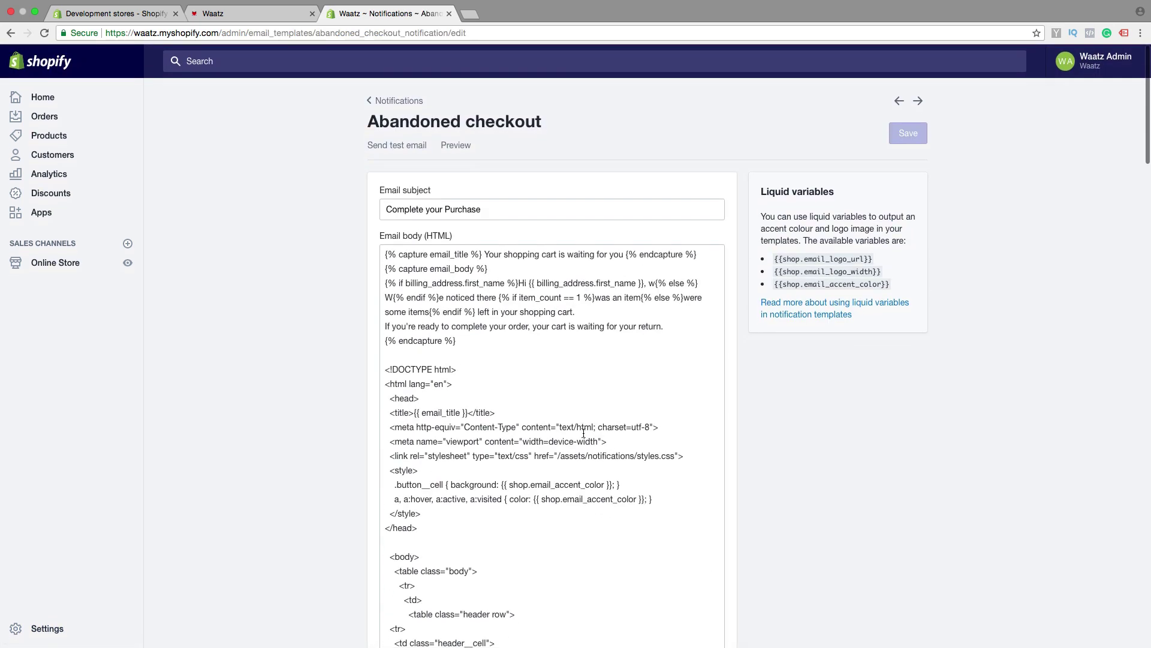
click(456, 145)
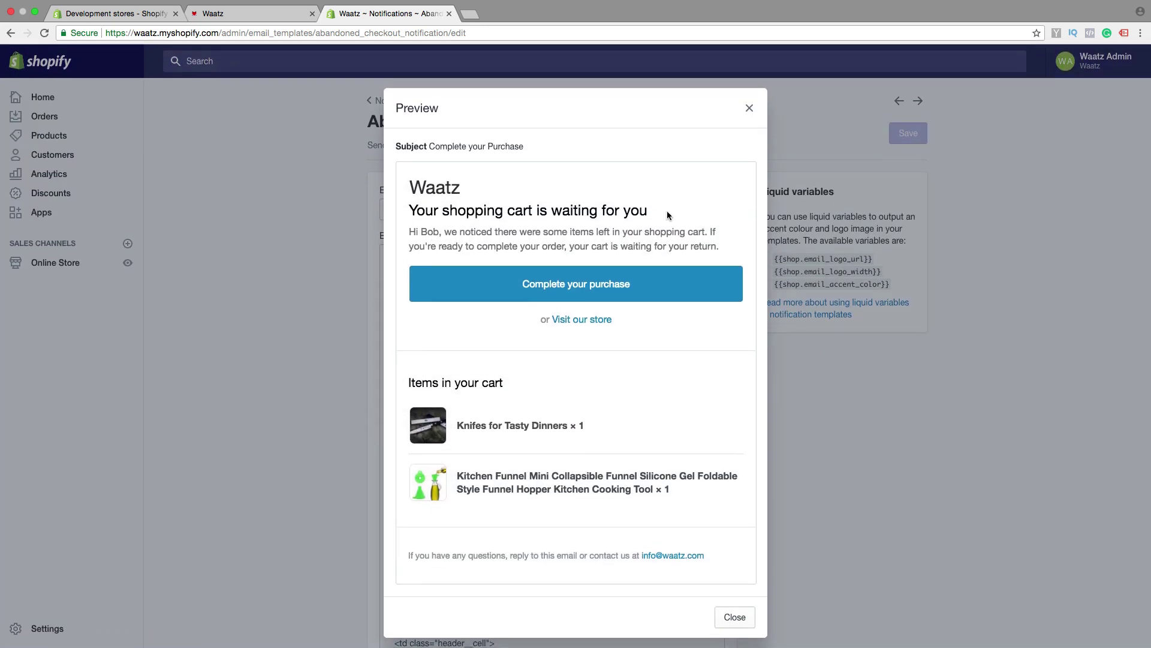
click(747, 110)
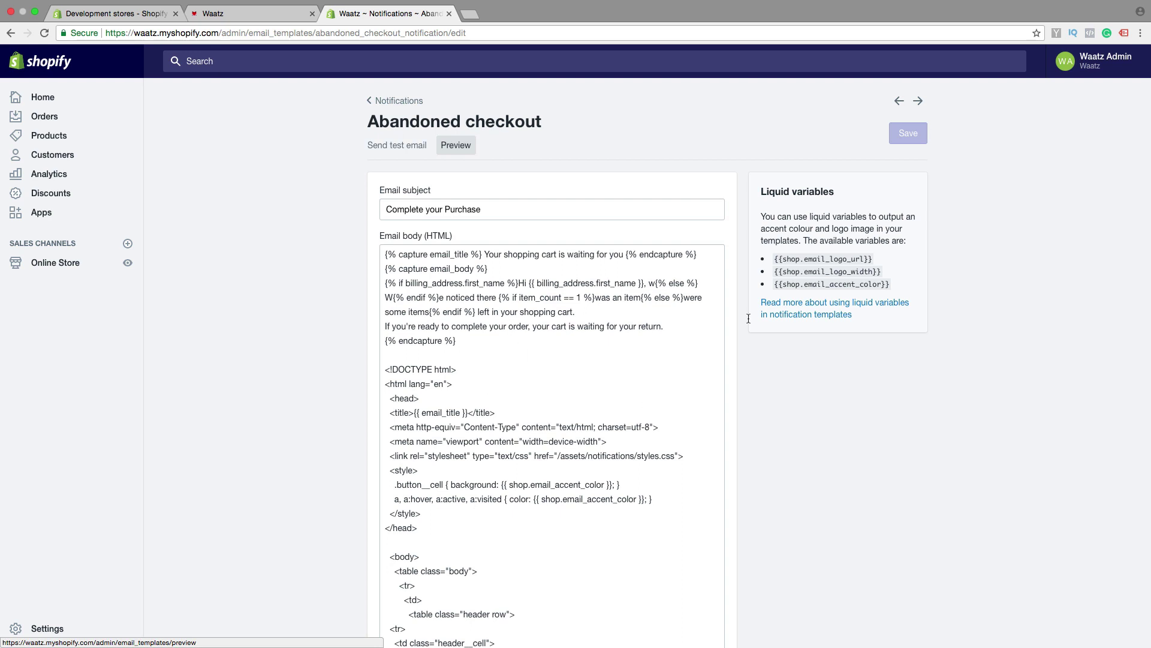
click(10, 33)
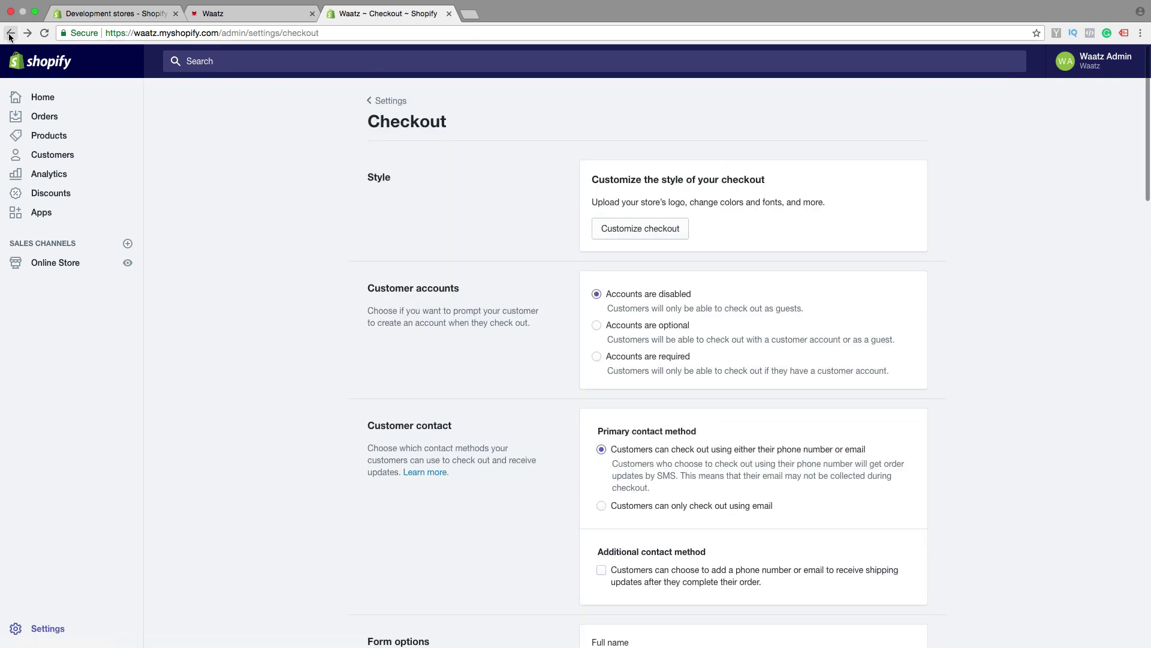
Step: Make customers agree to promotional emails by default and scroll down to the policies section
scroll(424, 311, down, 20)
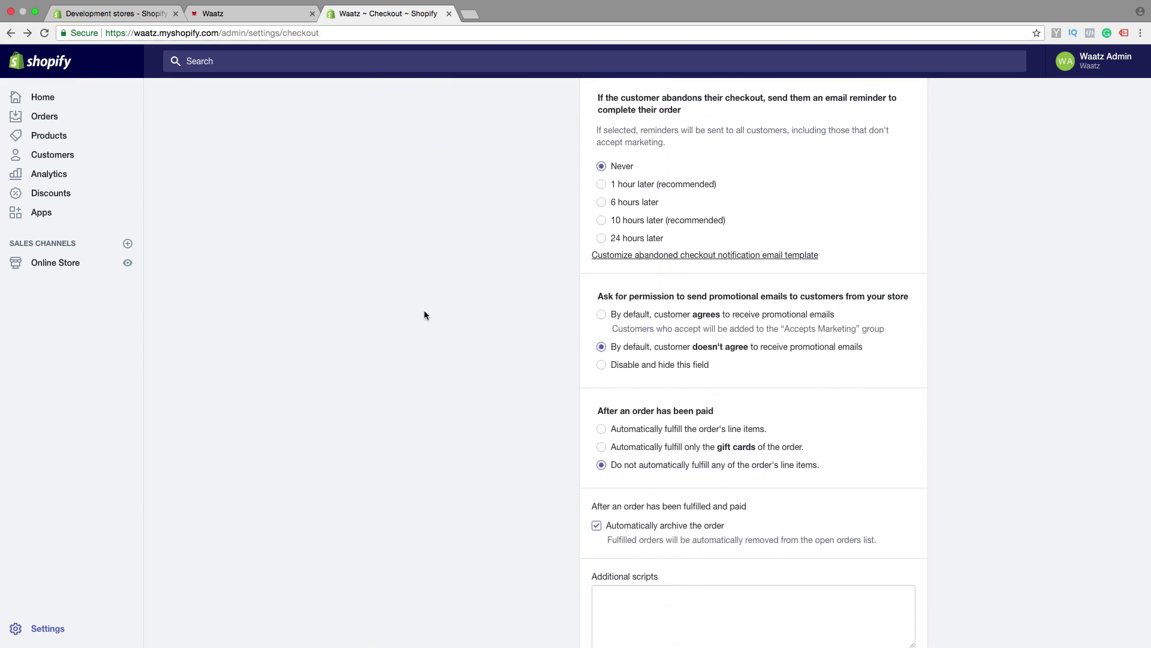
scroll(424, 316, up, 2)
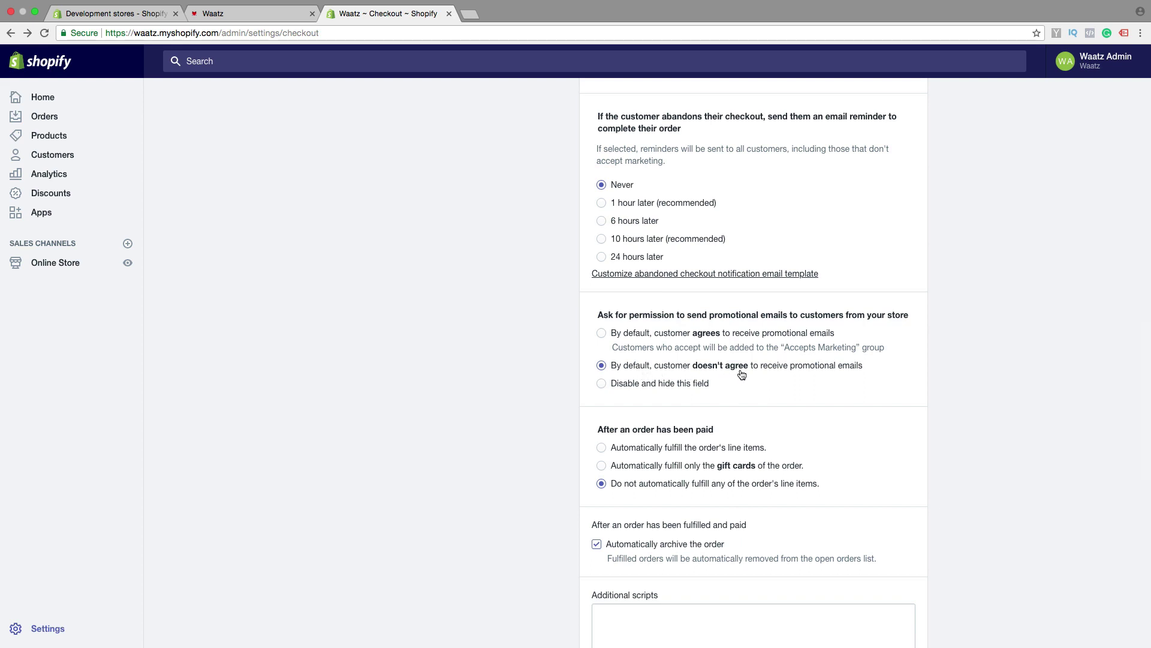
click(602, 334)
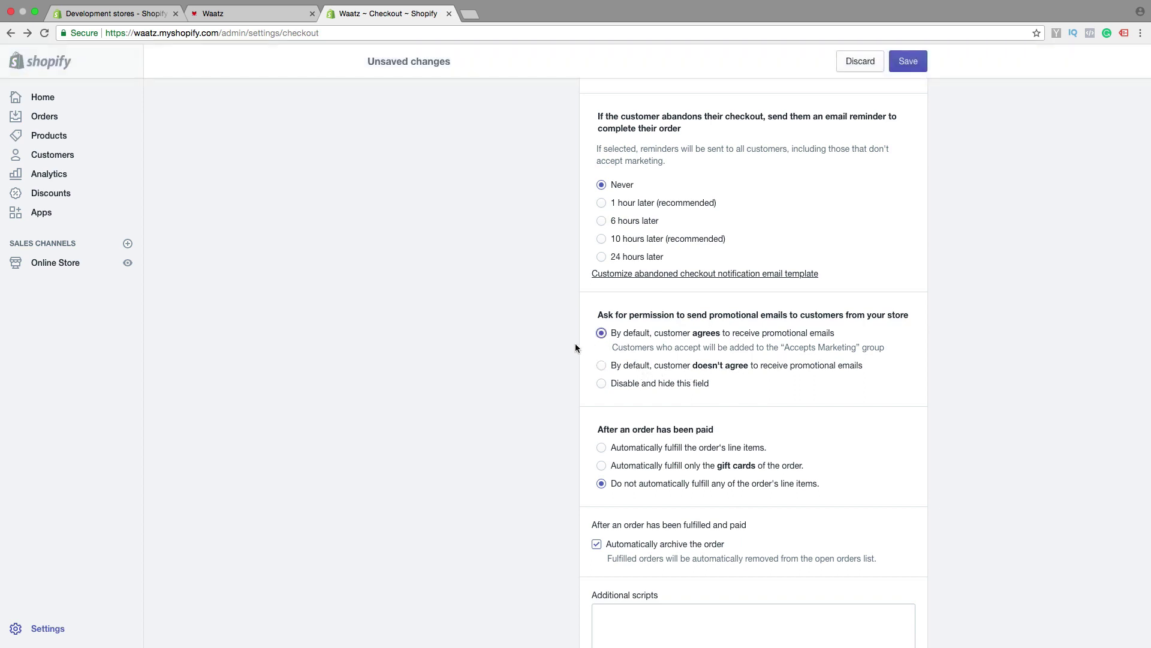
scroll(576, 347, down, 3)
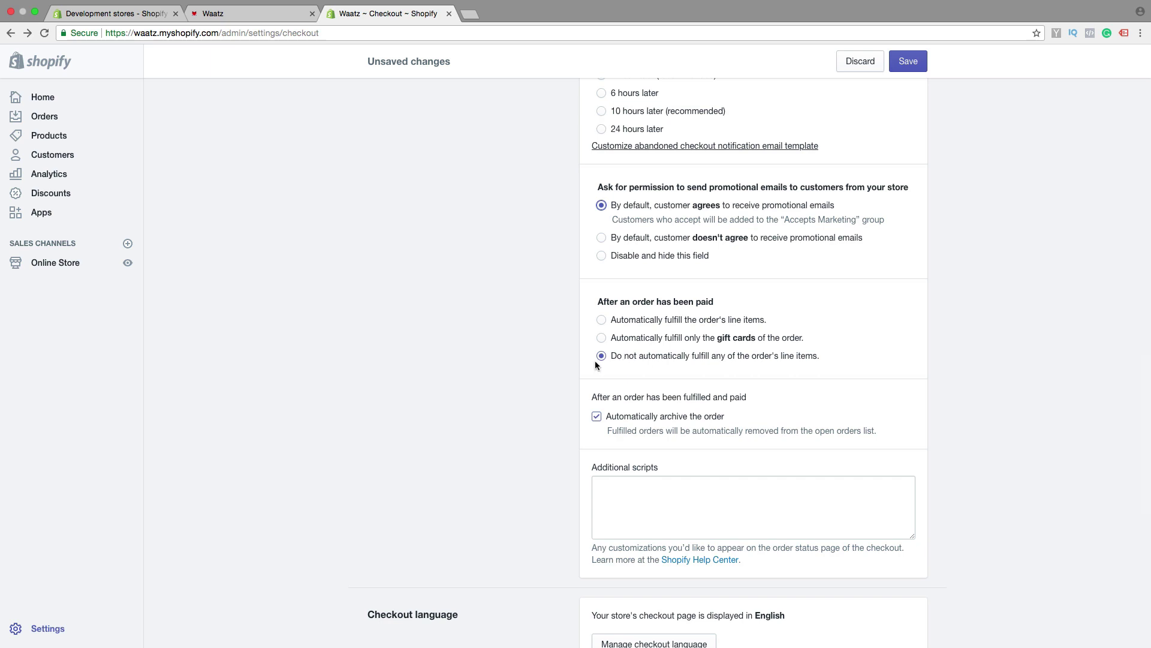
scroll(580, 367, down, 2)
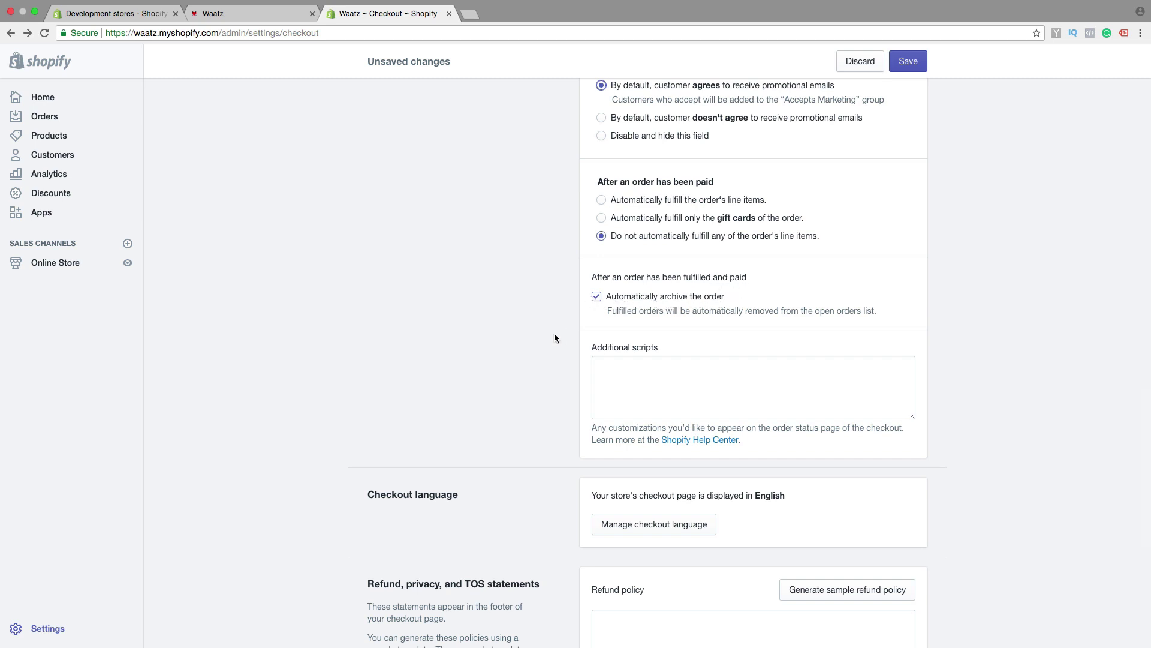
scroll(554, 338, down, 5)
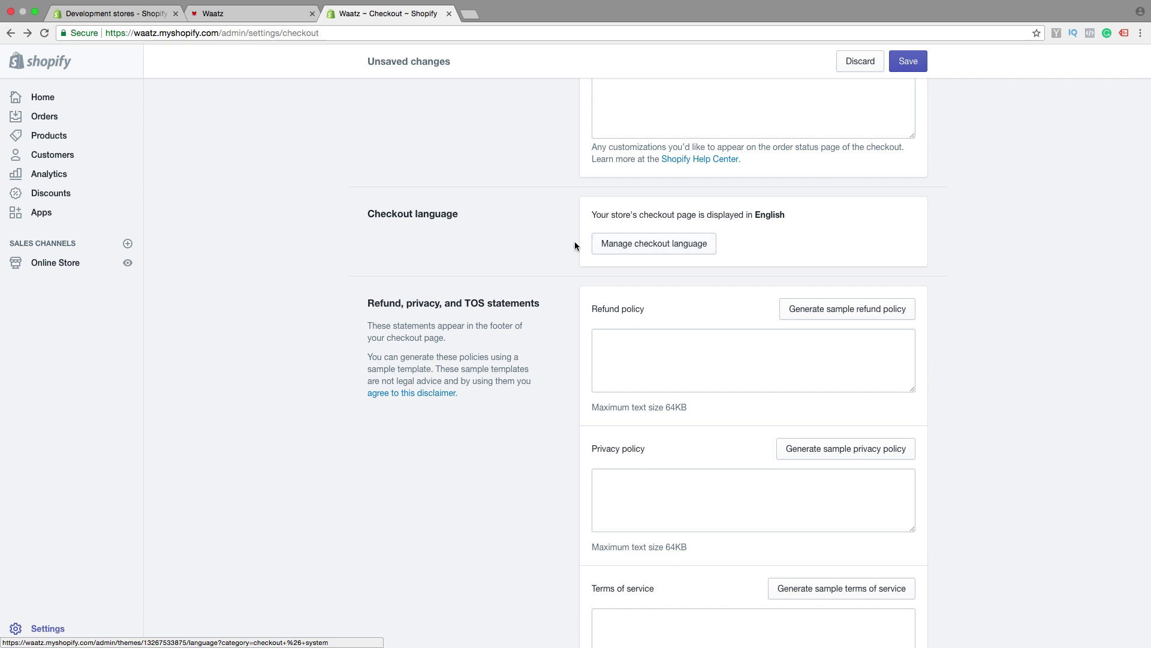
scroll(566, 246, down, 4)
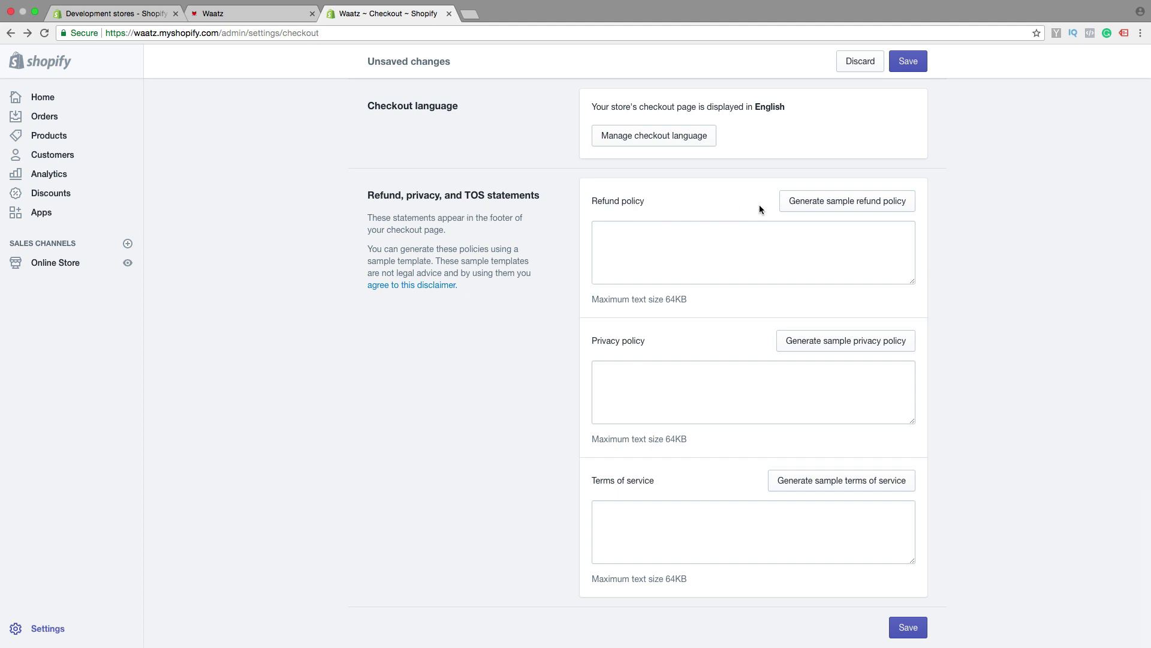
Step: Generate sample text for the refund, privacy and terms of service policies
click(823, 203)
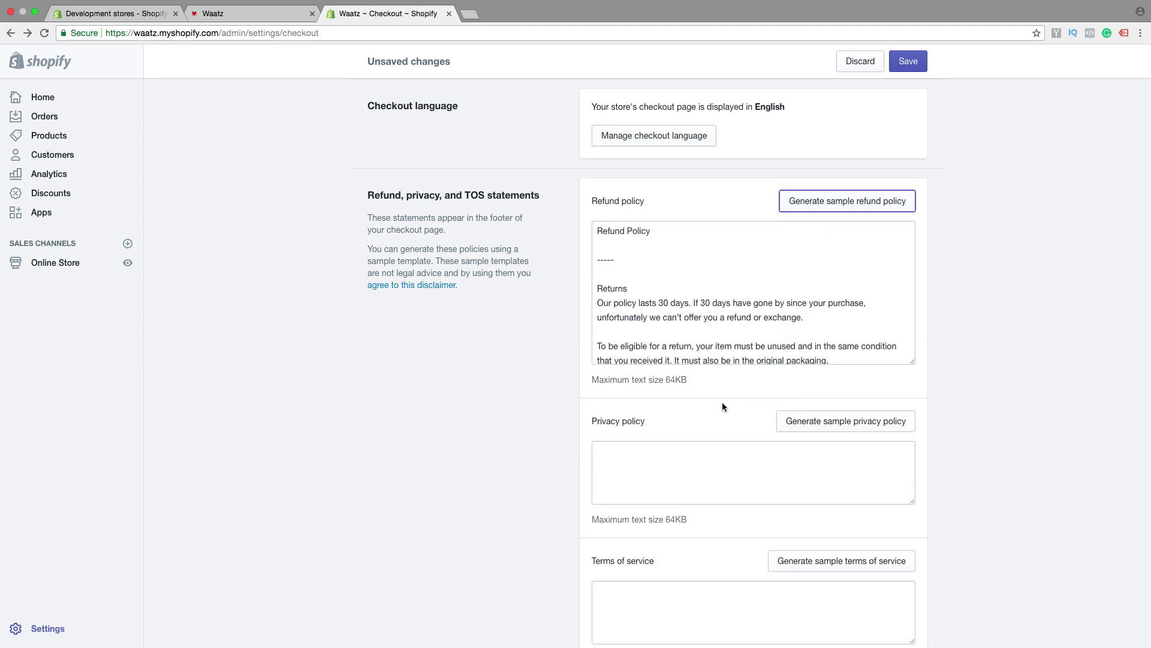
scroll(737, 395, down, 2)
click(817, 374)
scroll(743, 420, down, 5)
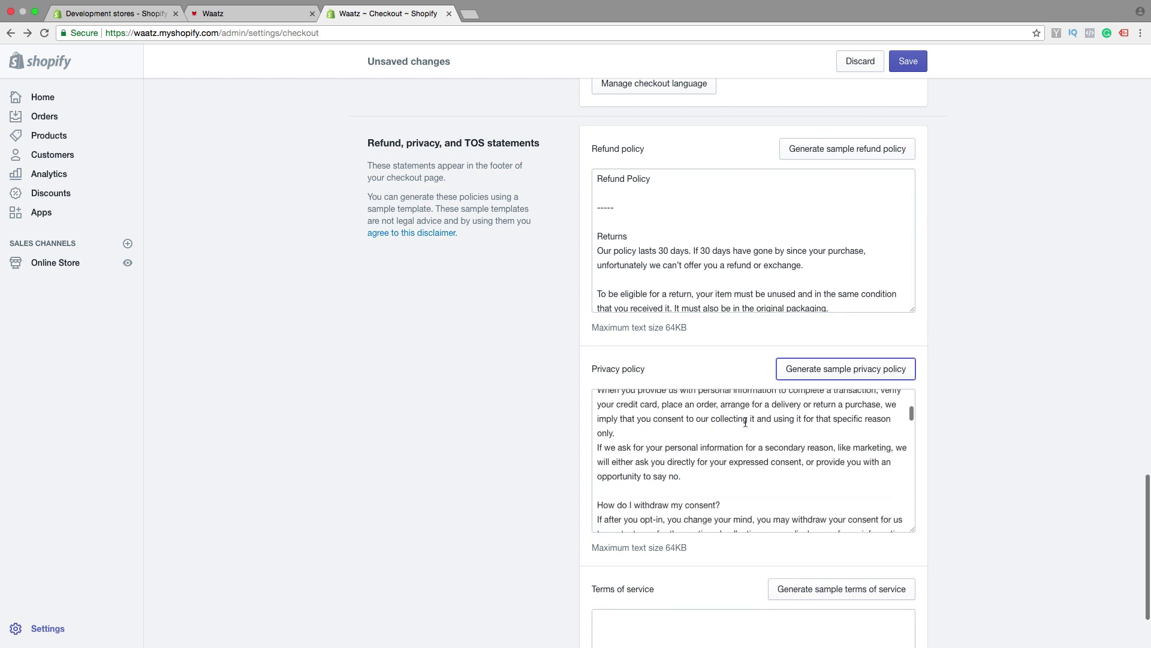
scroll(728, 595, down, 3)
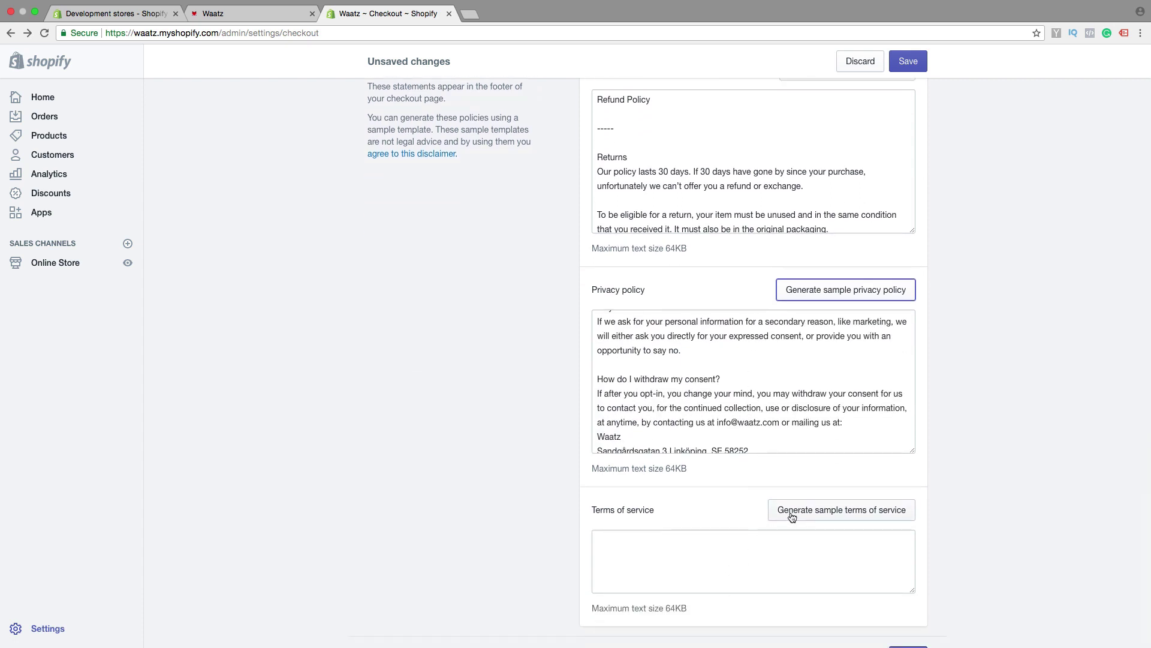
click(791, 514)
Step: Review the filled-in policies and save the checkout settings
scroll(755, 360, up, 10)
scroll(747, 117, up, 5)
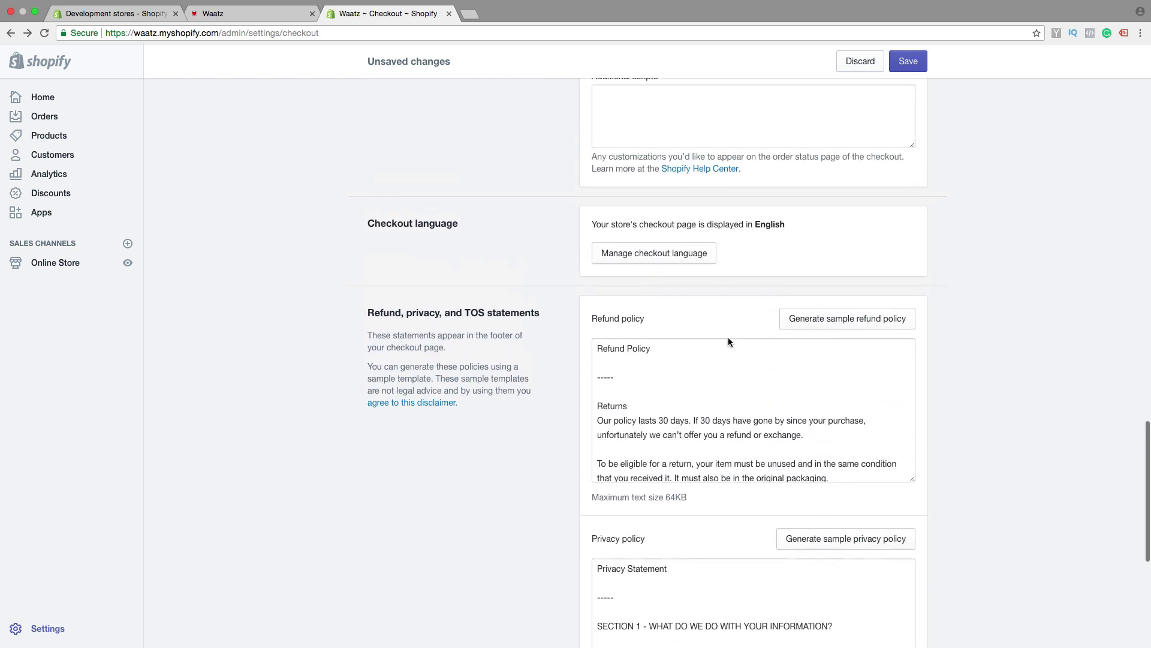
scroll(728, 420, down, 5)
scroll(709, 439, up, 5)
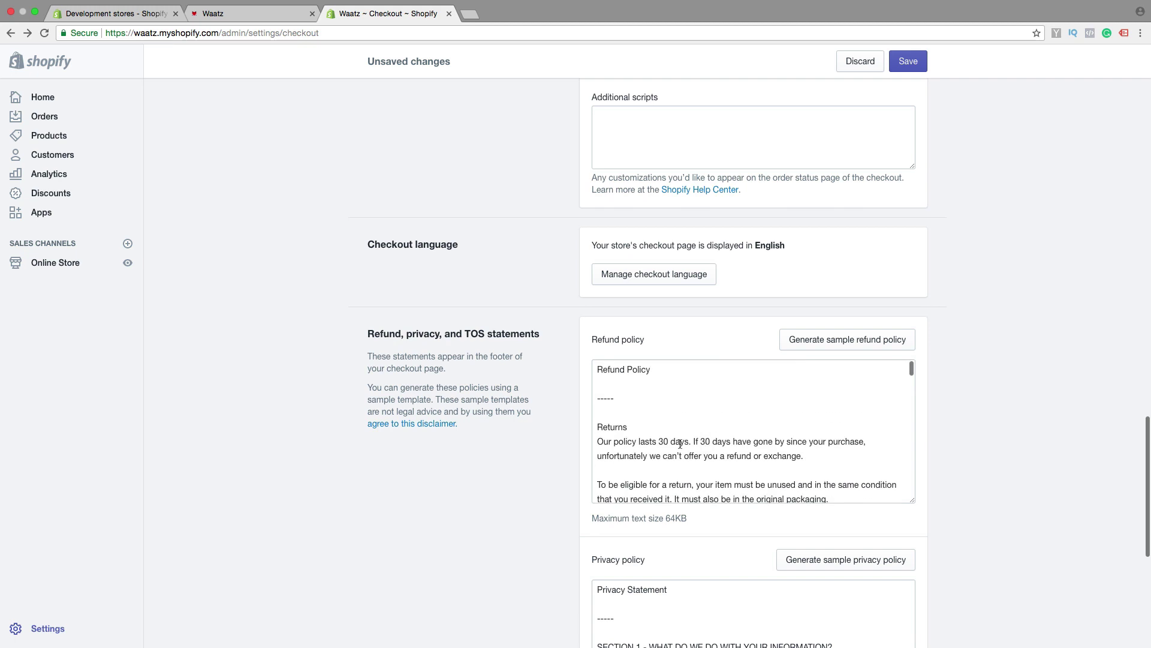
scroll(680, 444, down, 10)
scroll(568, 463, down, 5)
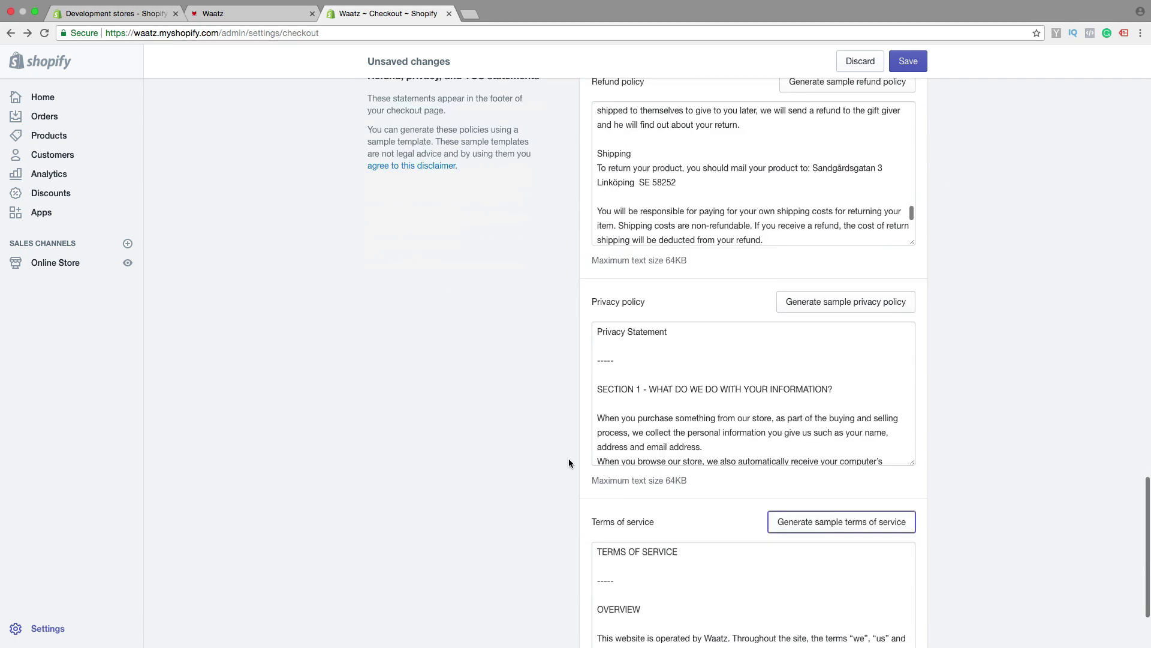
scroll(569, 463, down, 3)
scroll(719, 259, down, 5)
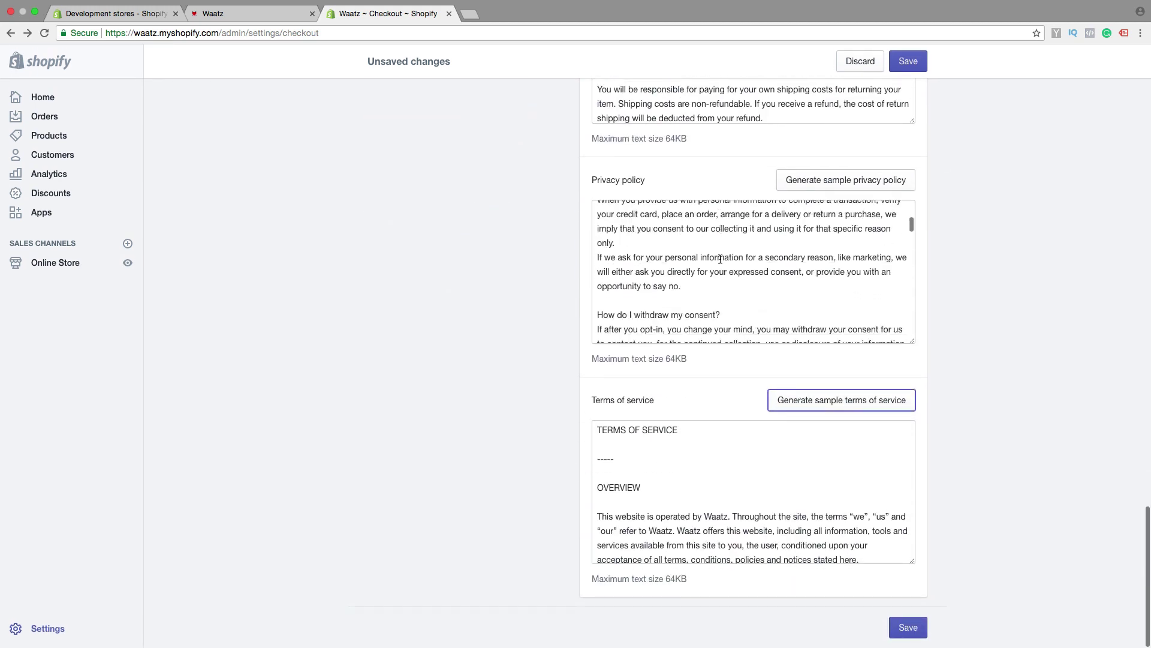
scroll(719, 259, down, 5)
scroll(642, 471, down, 8)
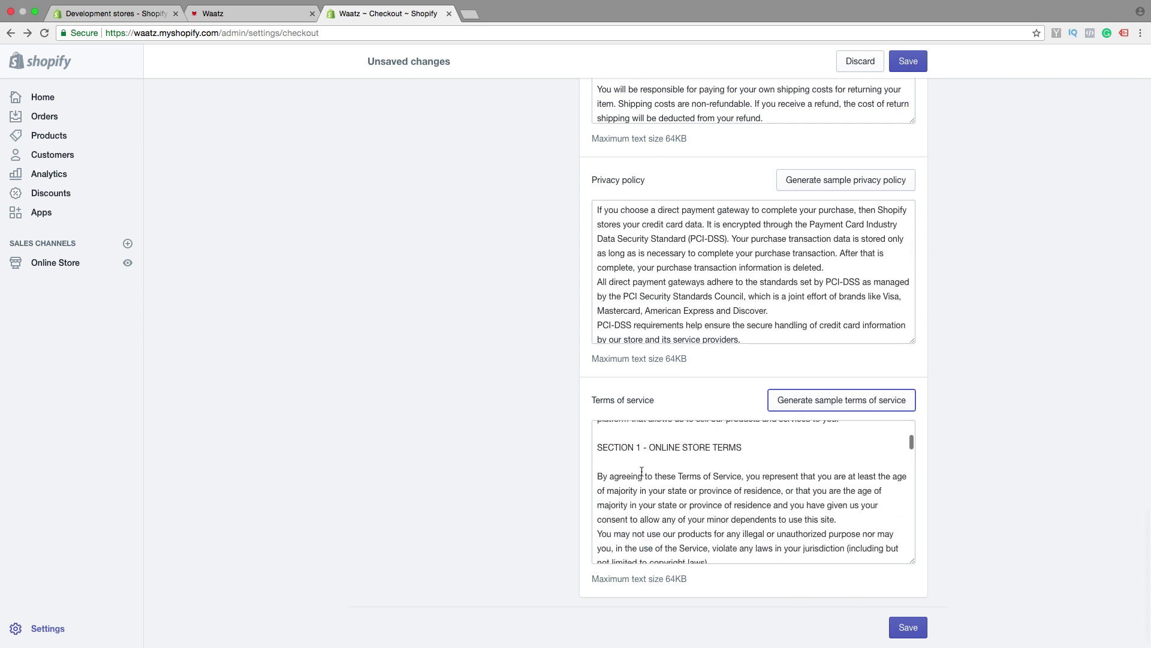
scroll(642, 471, down, 2)
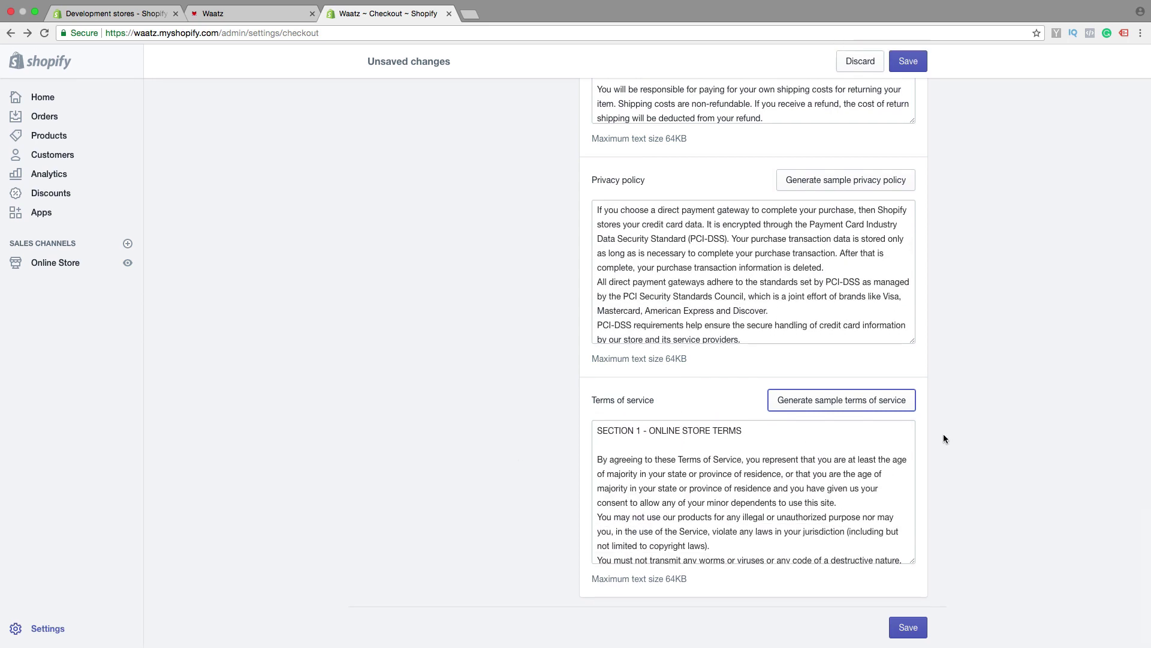
click(920, 633)
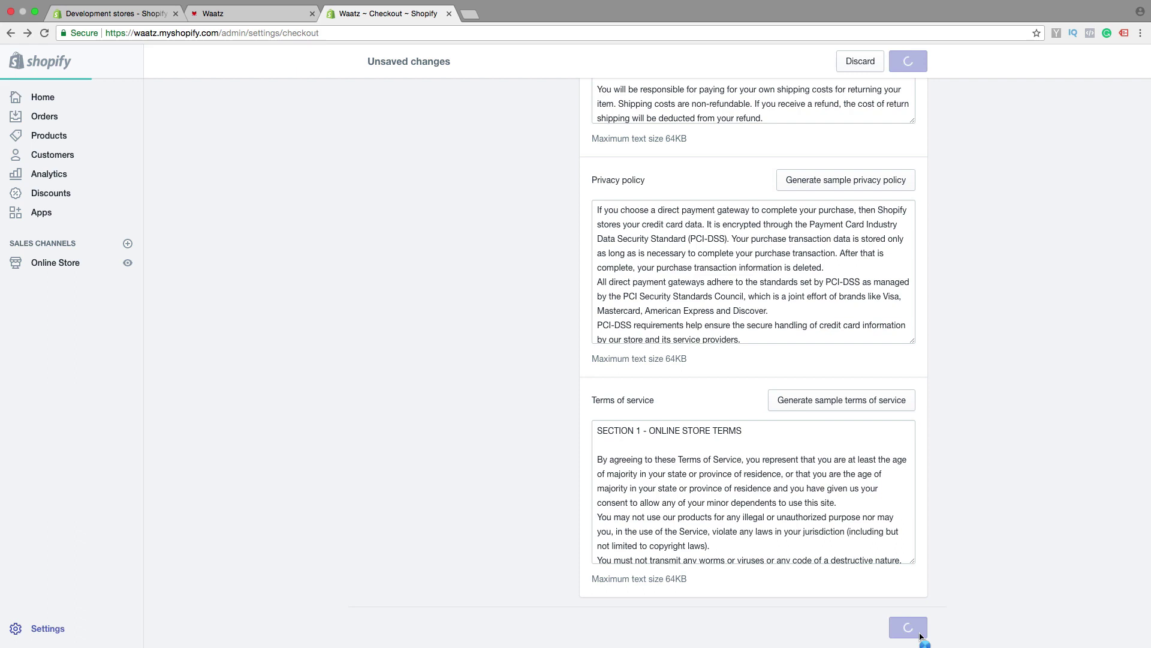
Step: Copy the full generated terms of service text
scroll(731, 532, up, 1)
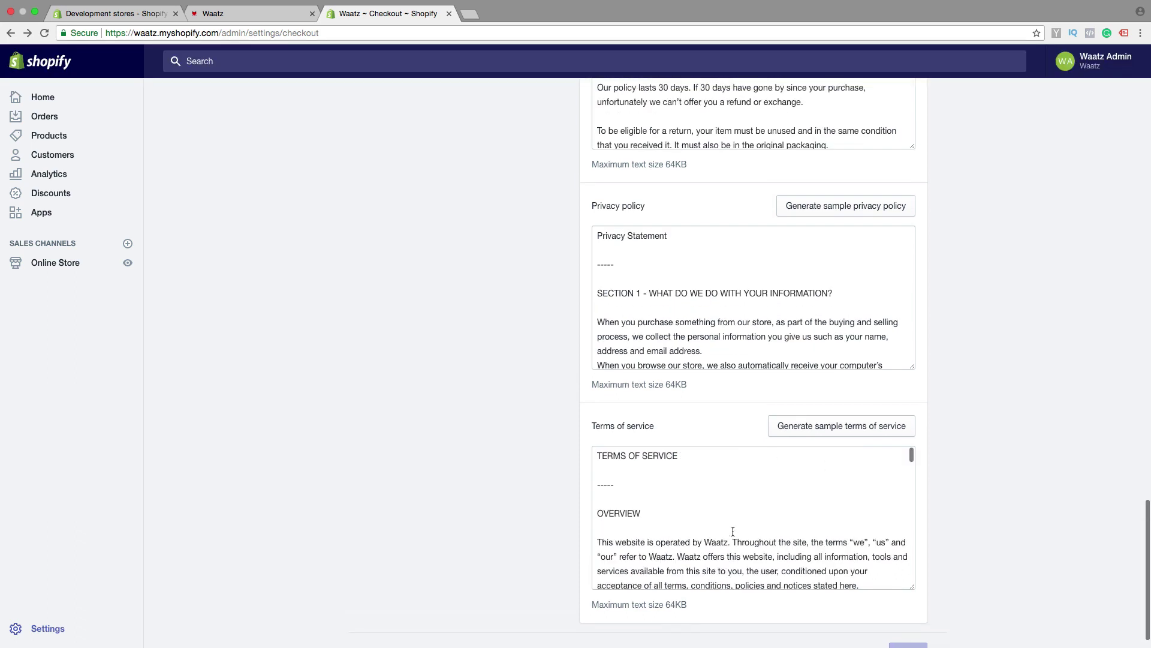
scroll(479, 518, down, 2)
drag(598, 427, 789, 647)
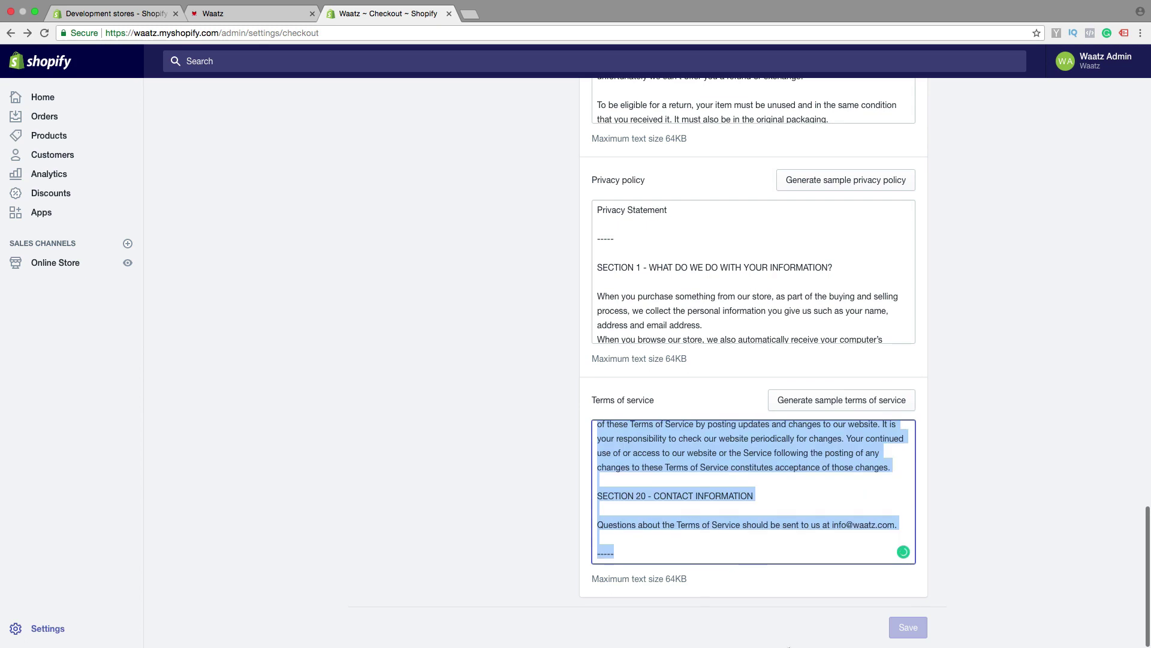
right_click(679, 467)
click(720, 474)
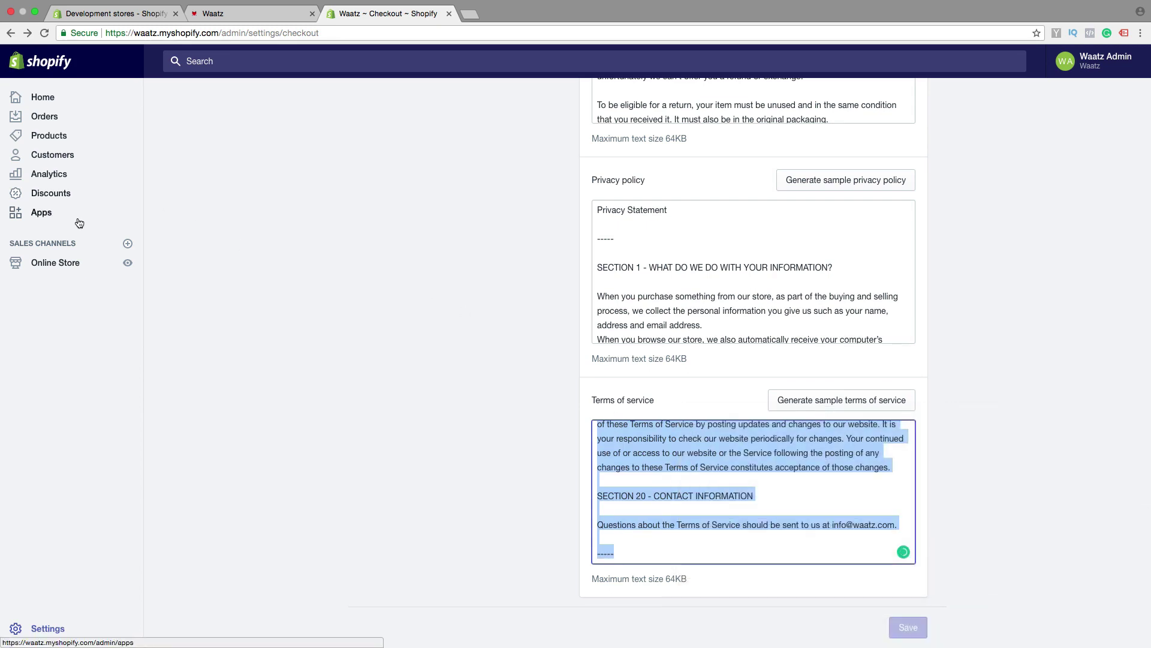
Step: Create a new store page and paste the copied terms in as its content
click(54, 265)
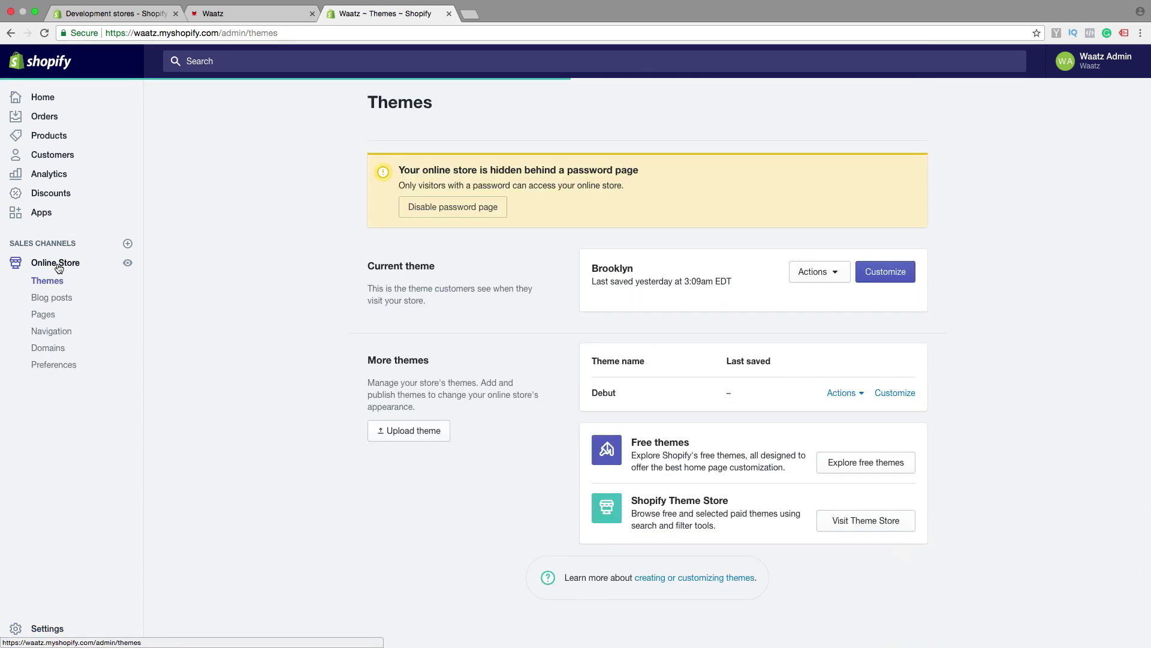
click(42, 317)
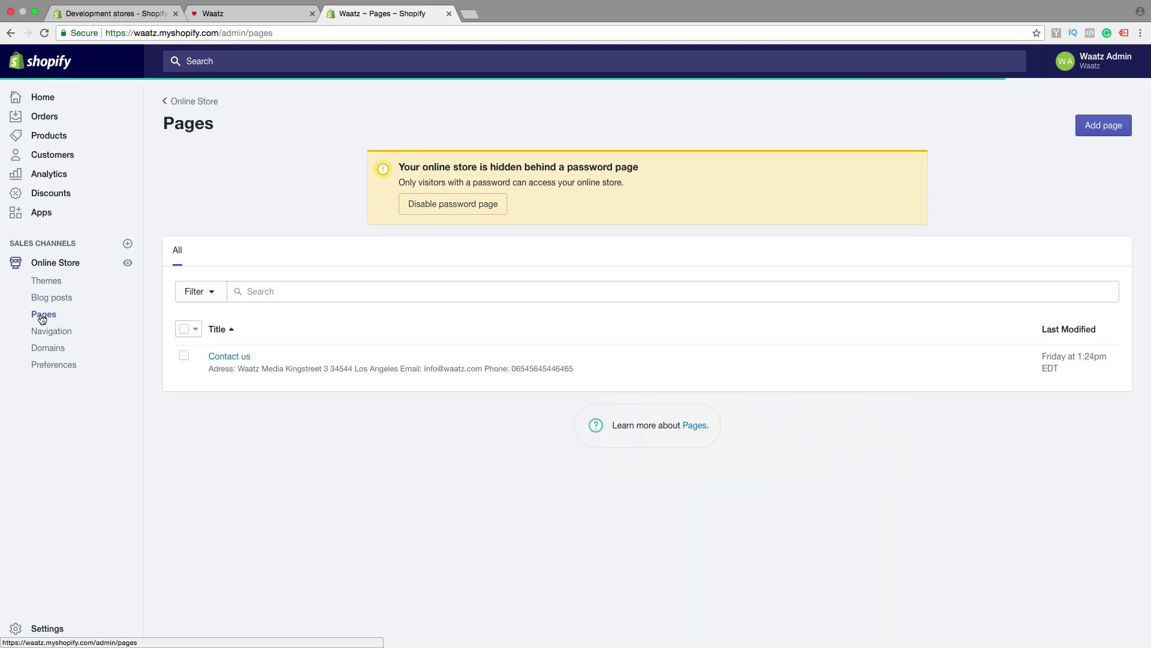
click(1119, 127)
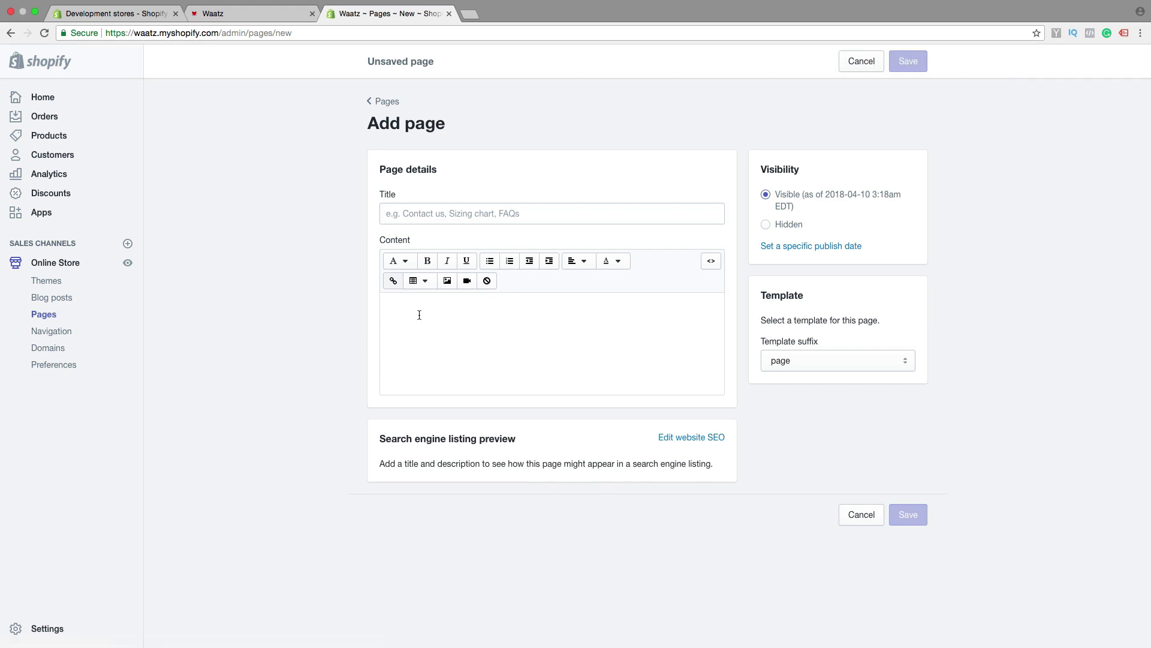
click(411, 314)
key(super+v)
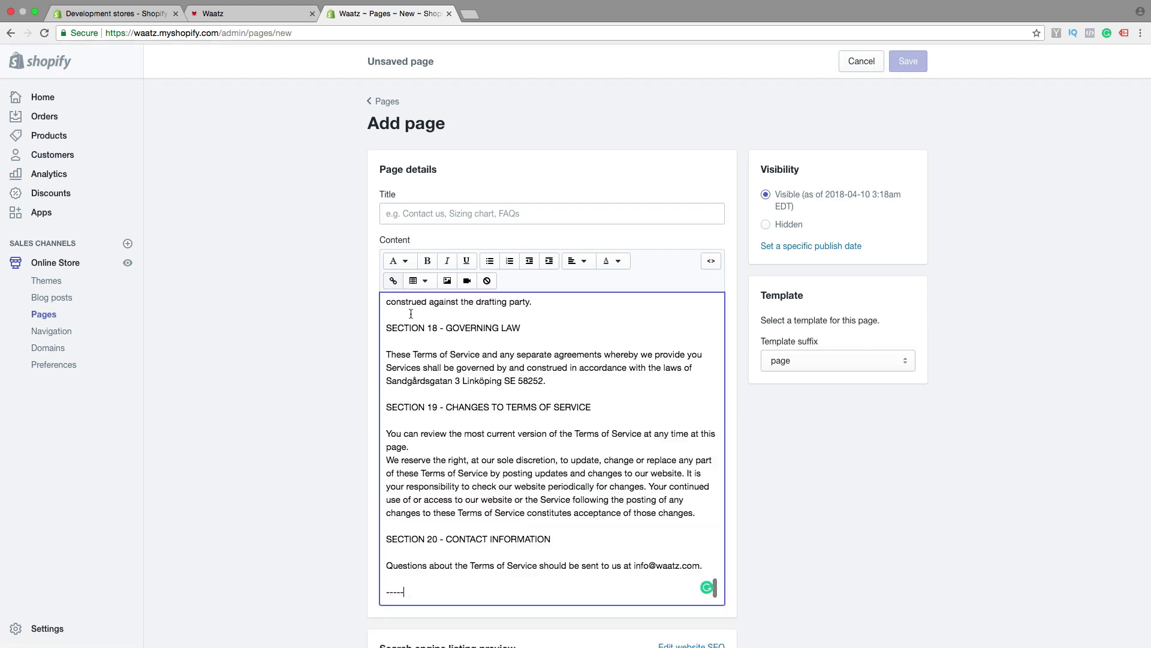
Step: Title the page 'TERMS OF SERVICE' using the copied heading and save it
scroll(433, 336, up, 15)
scroll(434, 337, up, 10)
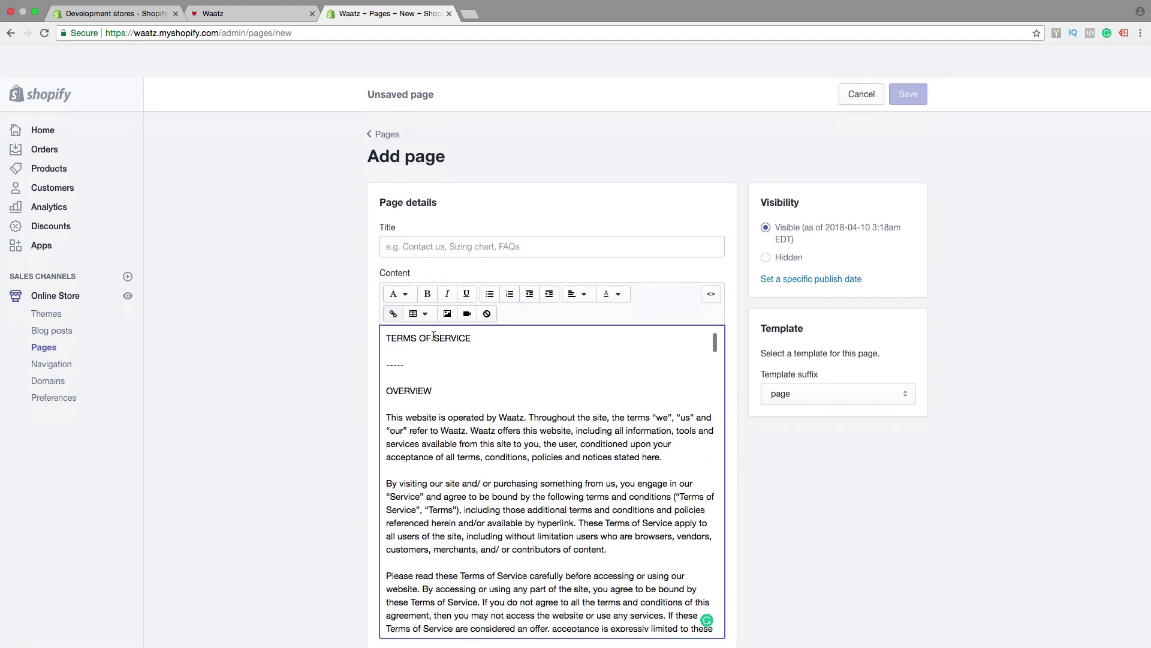
drag(475, 305, 388, 307)
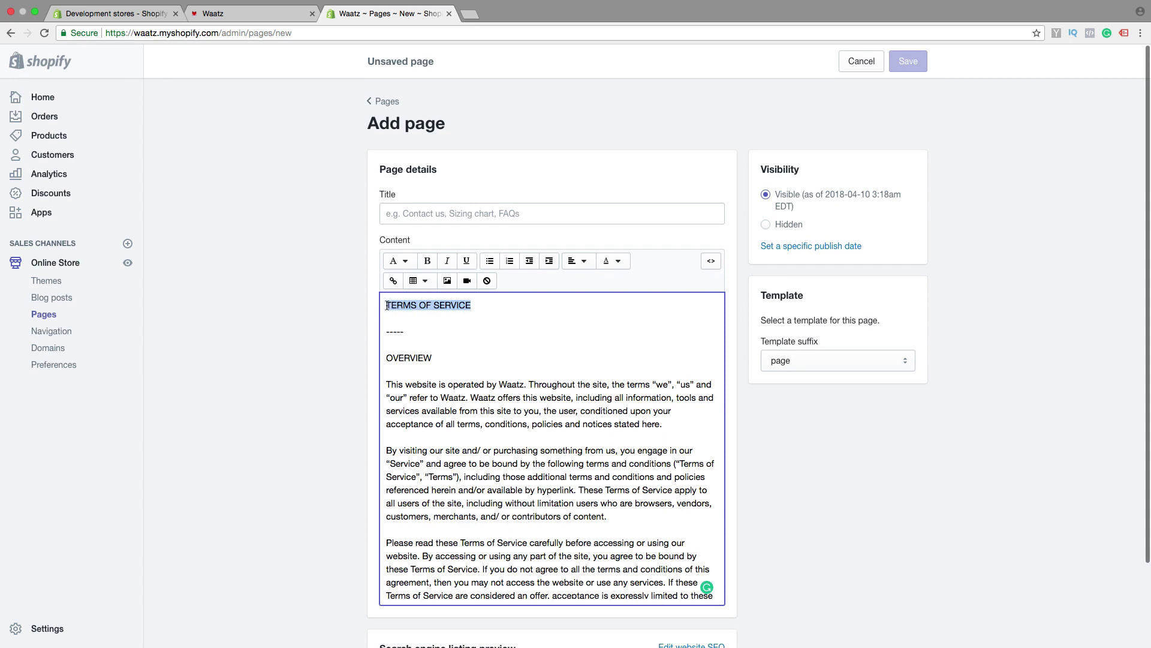
right_click(394, 304)
click(430, 370)
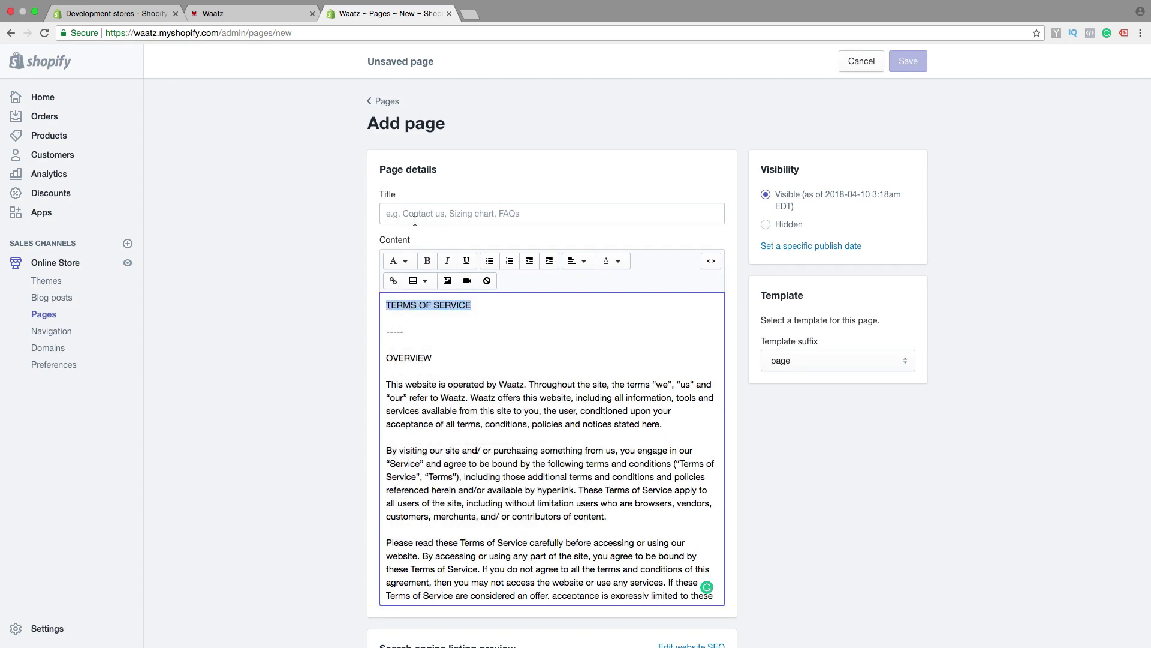
click(409, 217)
key(super+v)
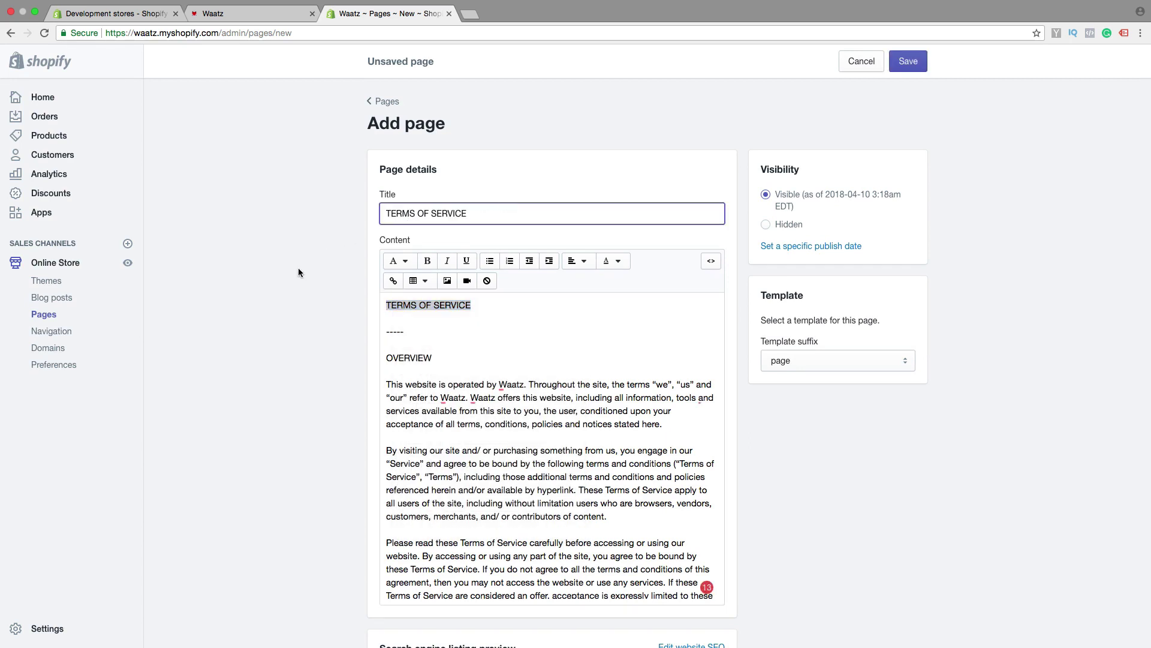
click(354, 277)
scroll(863, 447, down, 5)
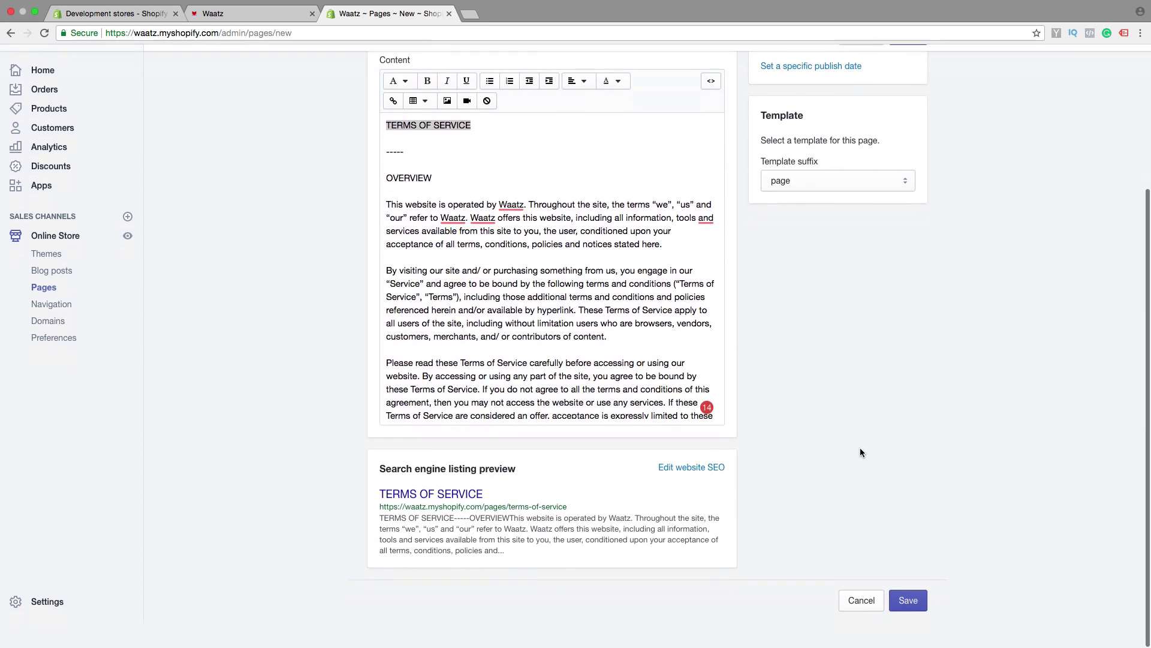
click(909, 624)
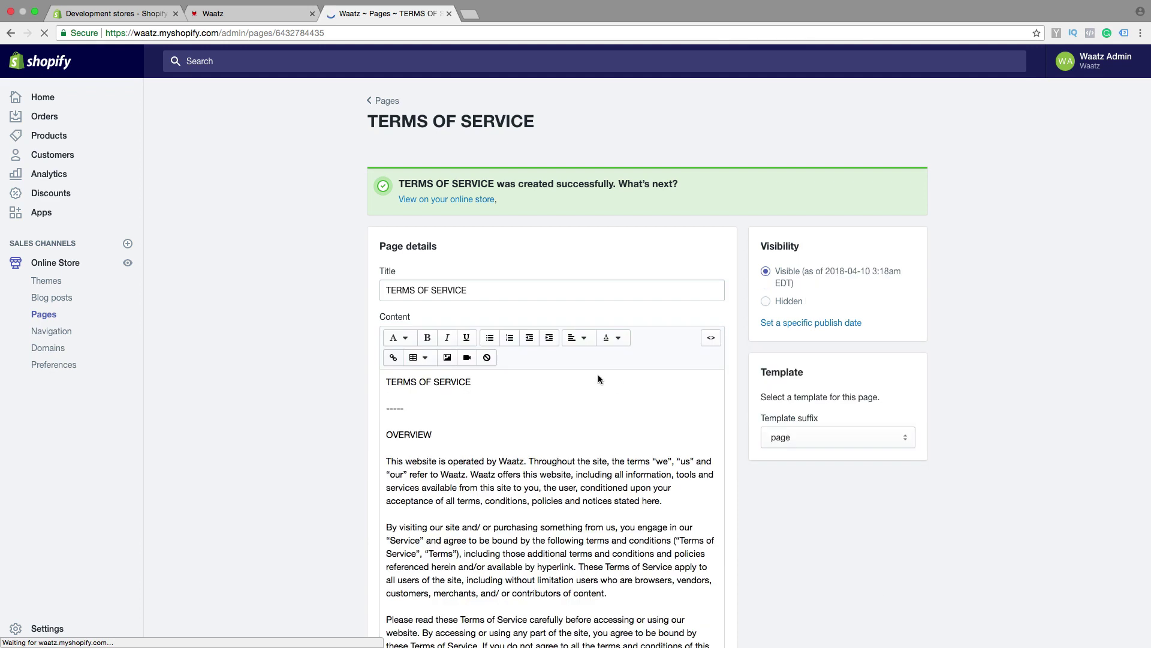
Step: Add a Footer menu item linked to Pages > TERMS OF SERVICE and save the menu
click(53, 331)
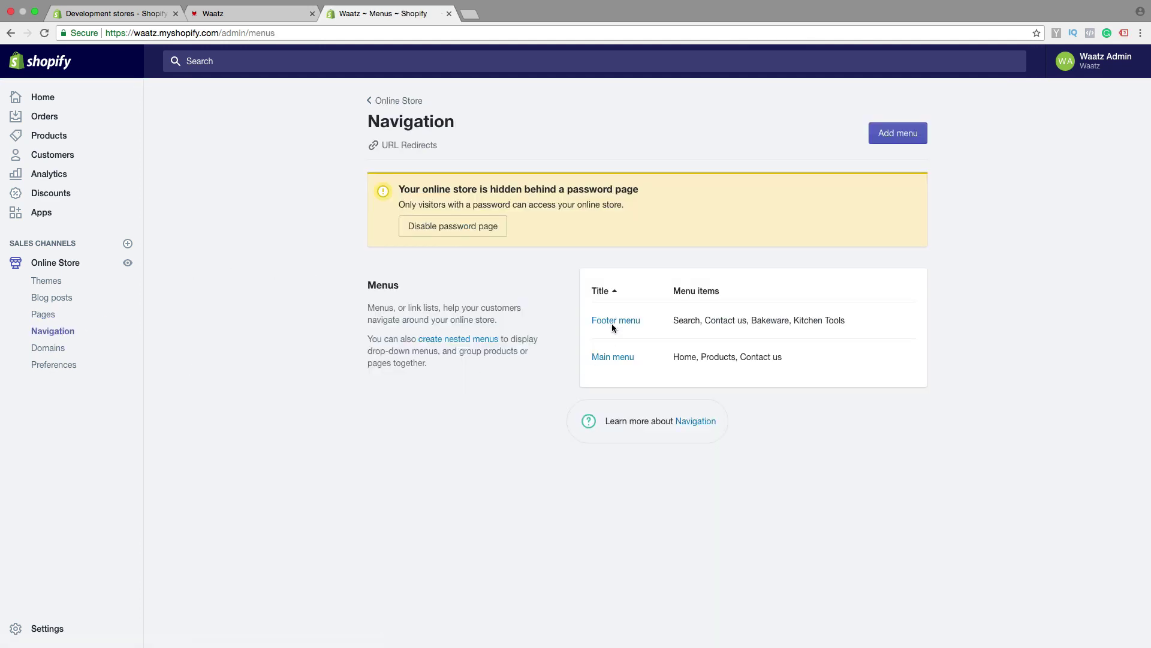
click(607, 322)
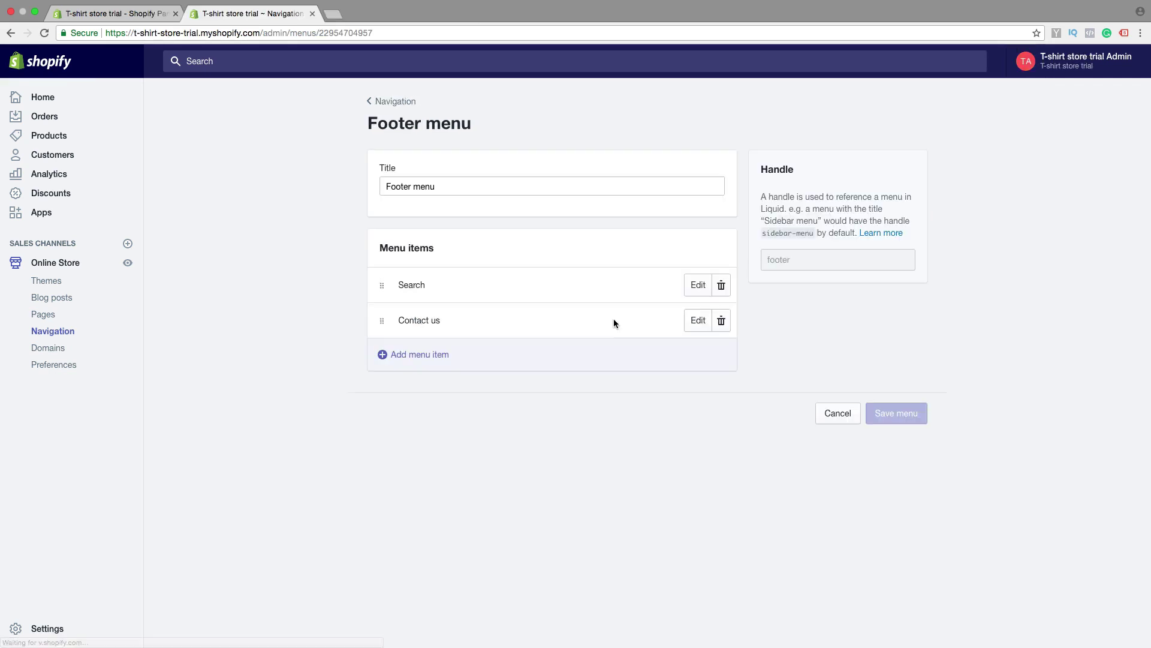
click(413, 354)
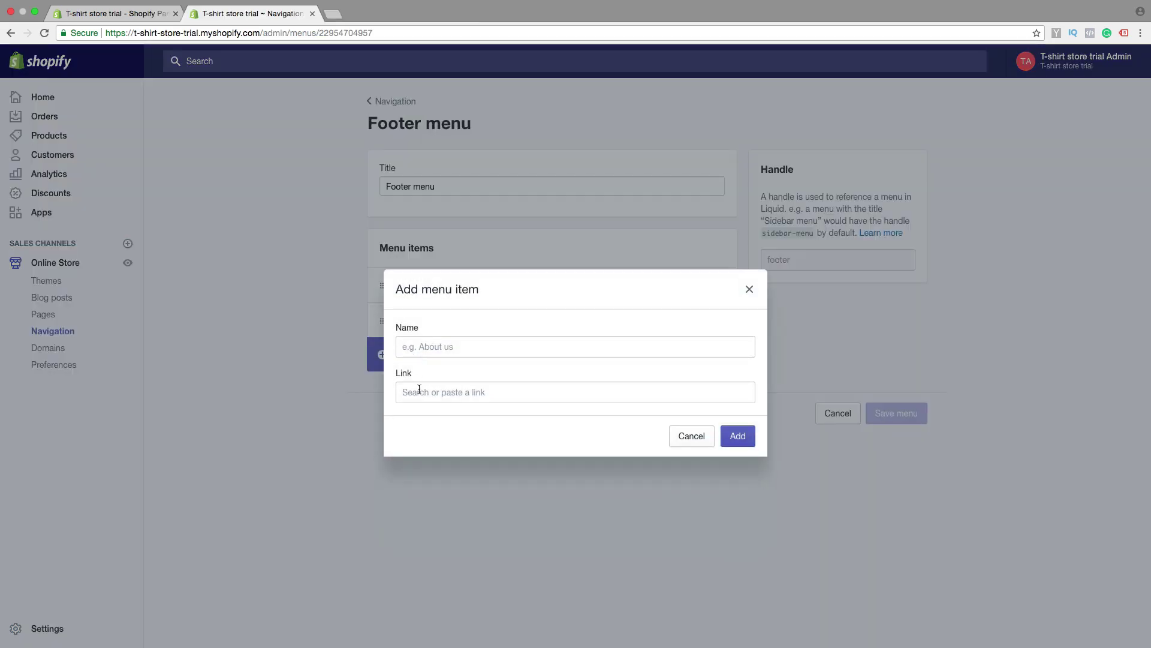
click(419, 393)
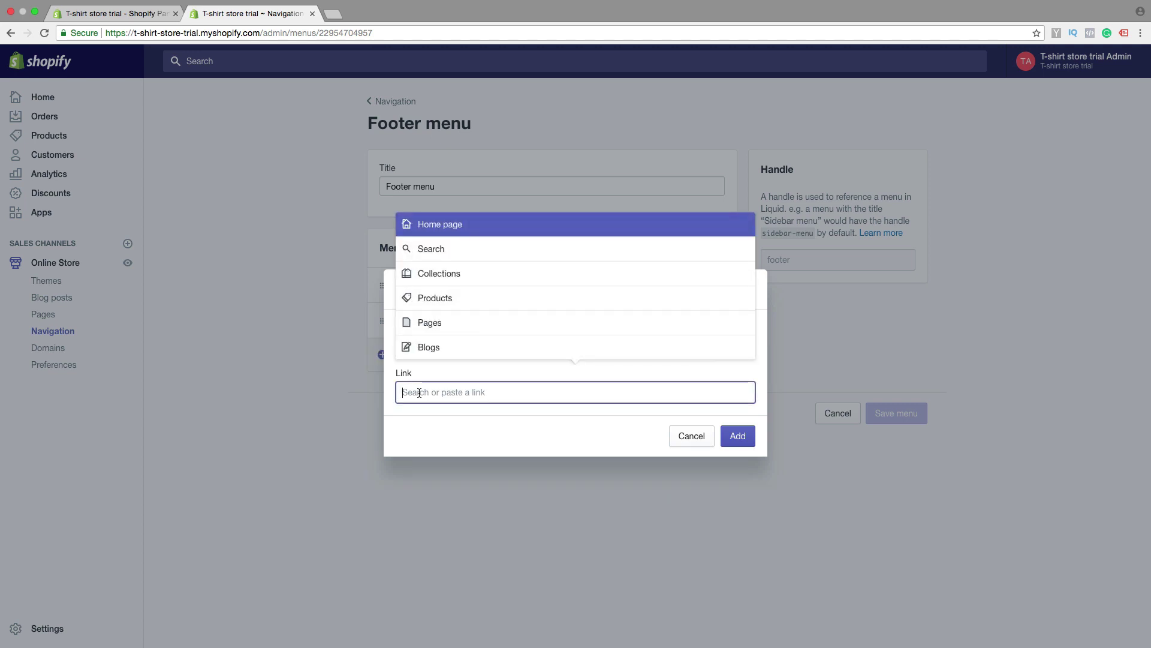
click(431, 324)
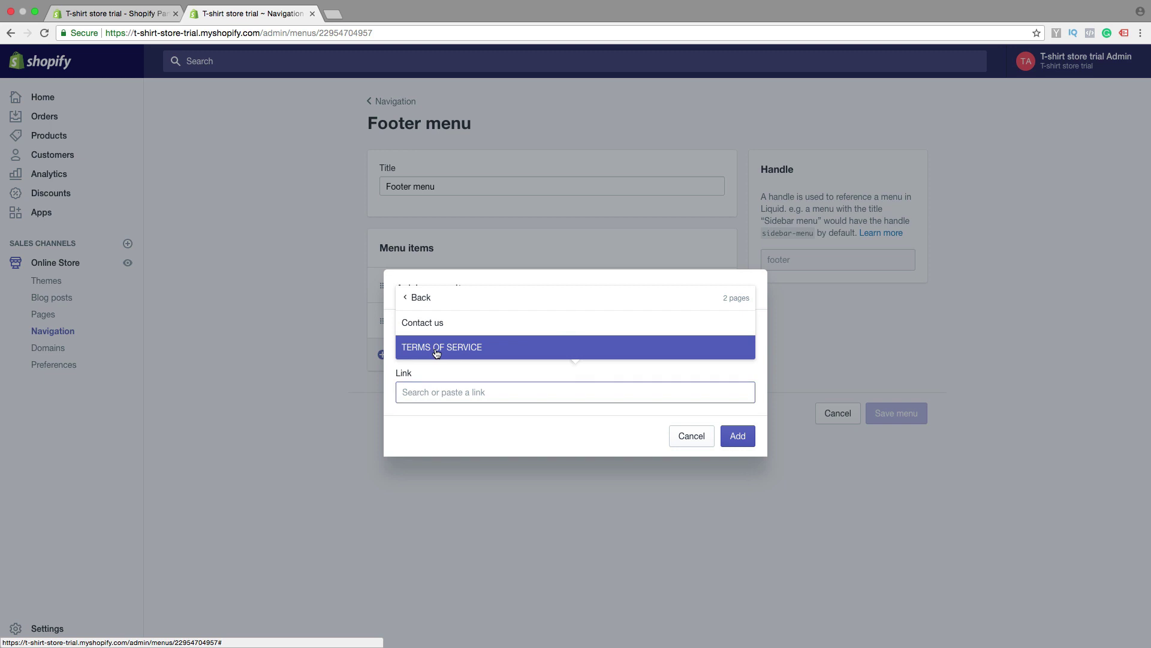
click(433, 353)
click(731, 438)
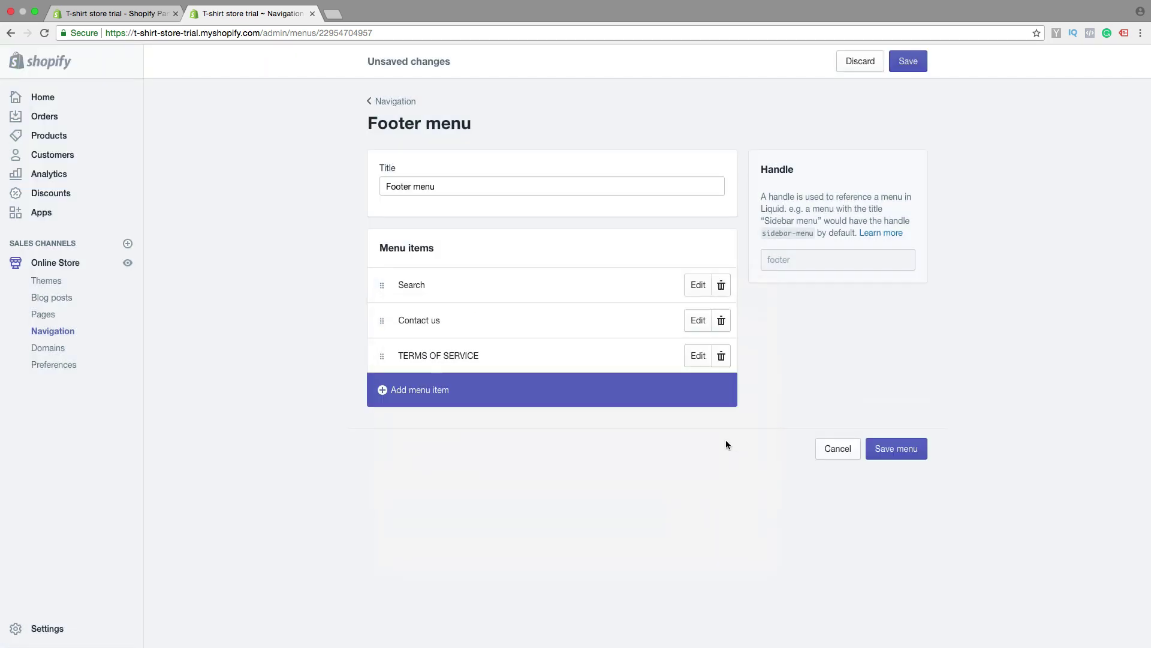
click(895, 454)
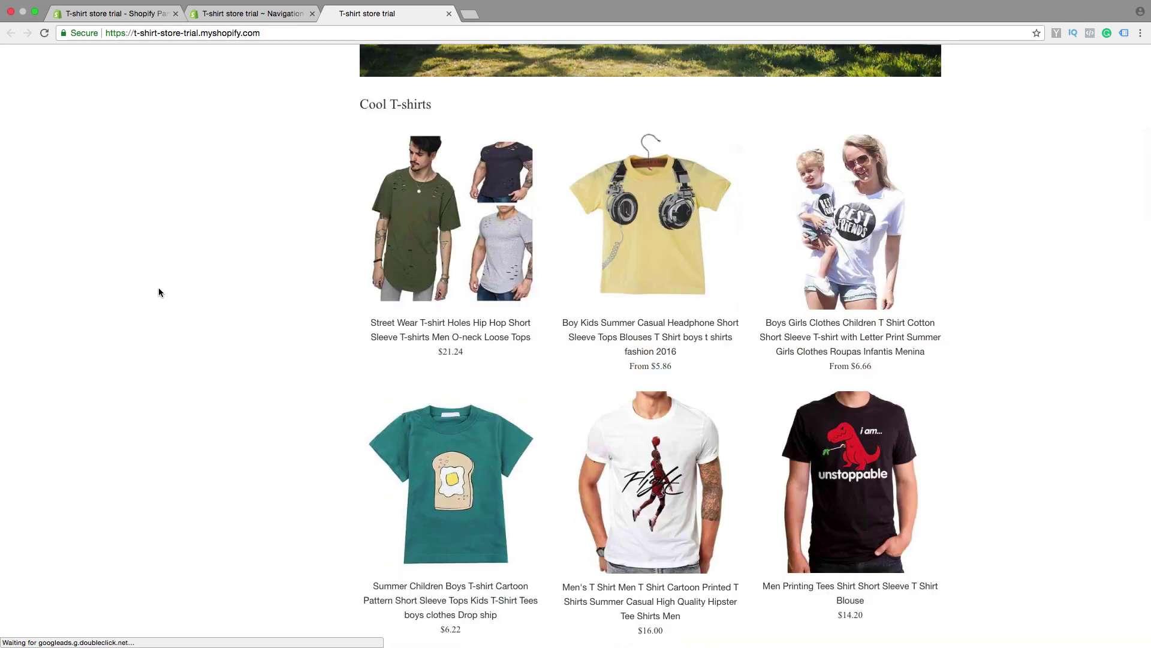
scroll(159, 289, down, 20)
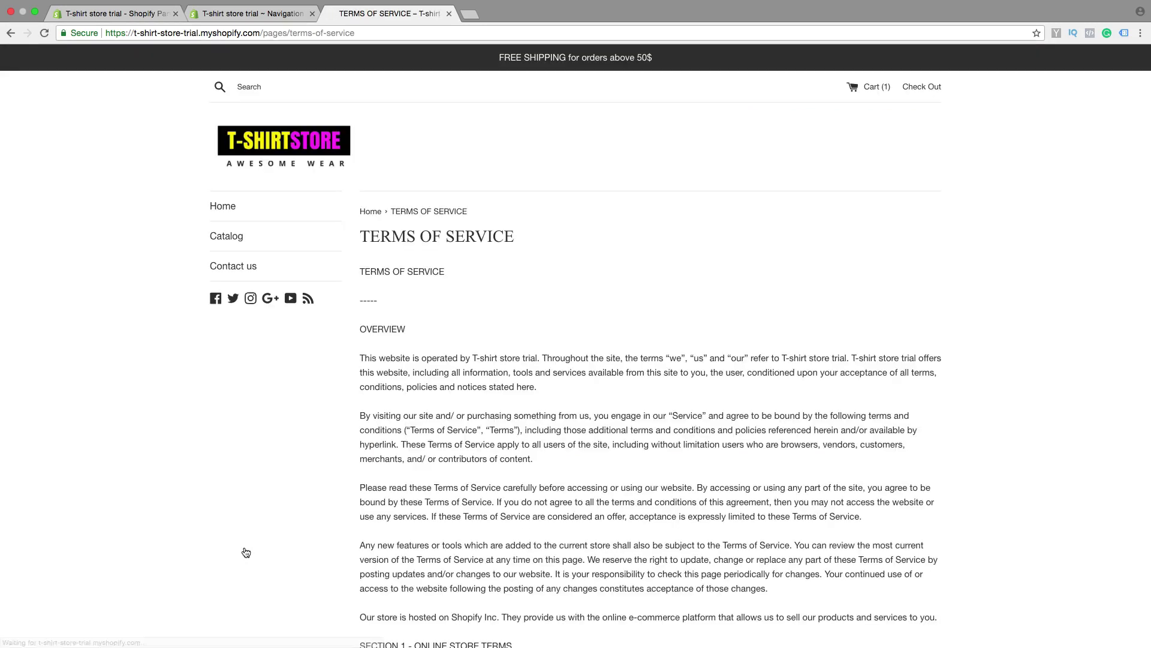
Step: Scroll through the TERMS OF SERVICE page on the live storefront to check its text
scroll(477, 381, down, 20)
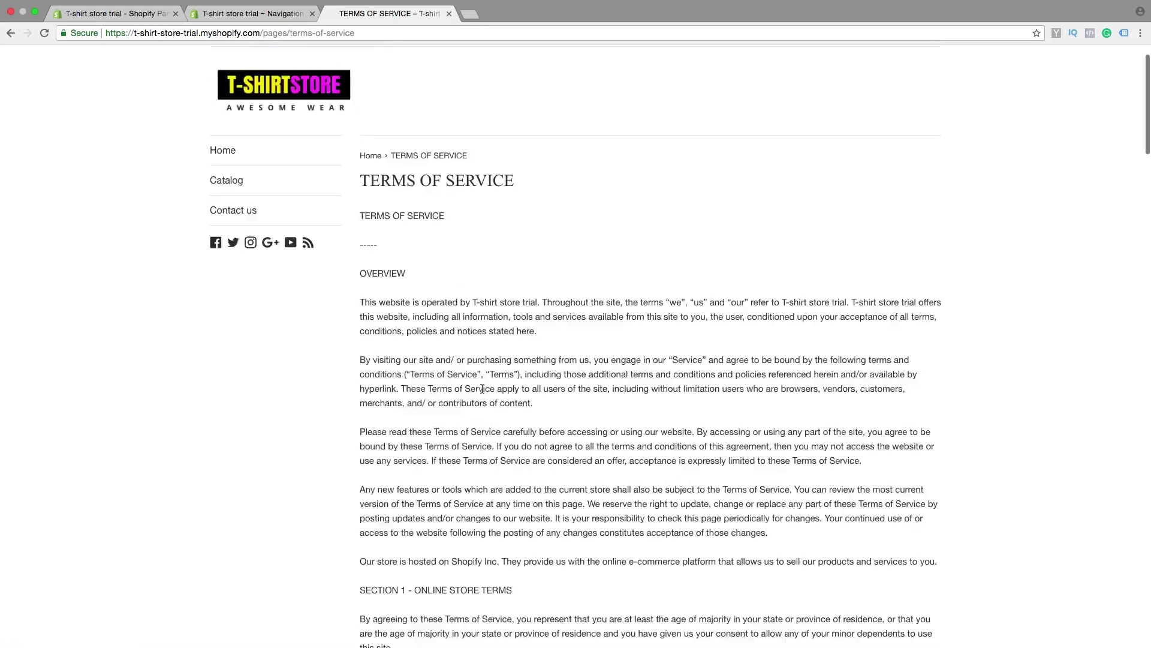
scroll(482, 388, down, 20)
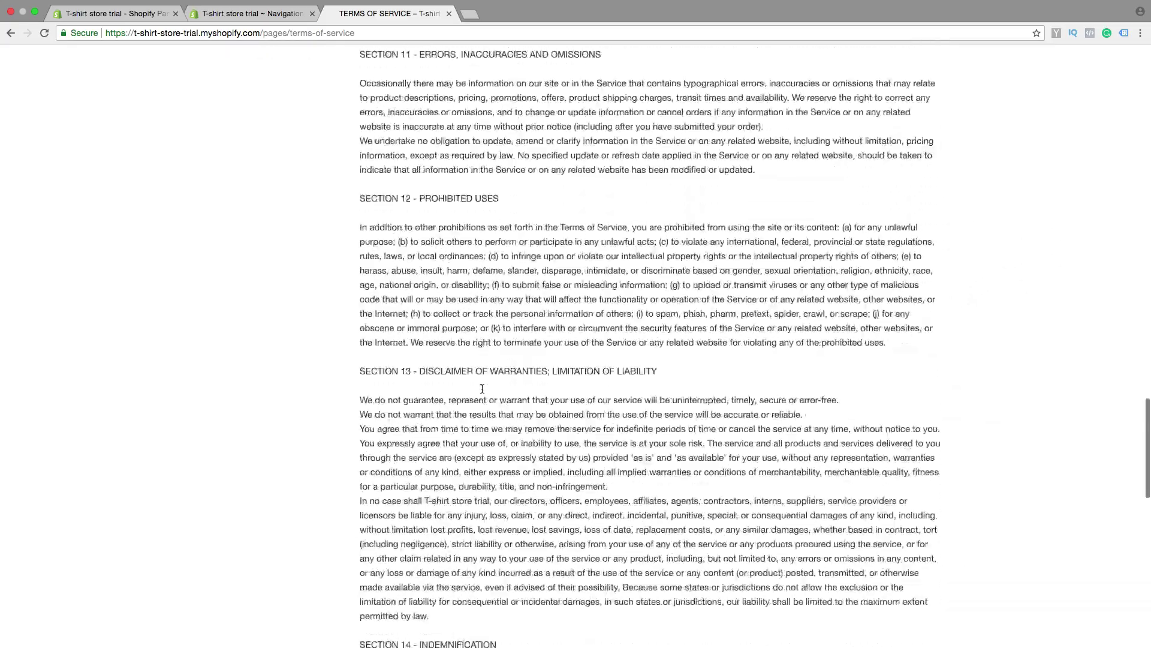
scroll(482, 388, up, 20)
scroll(482, 389, up, 20)
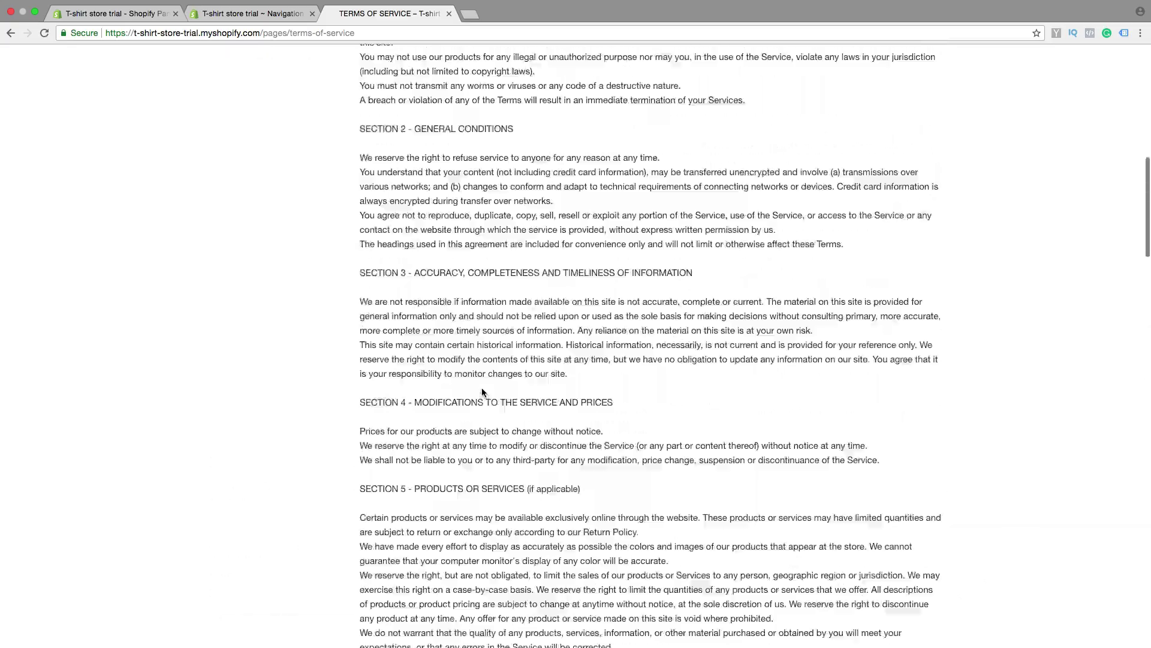